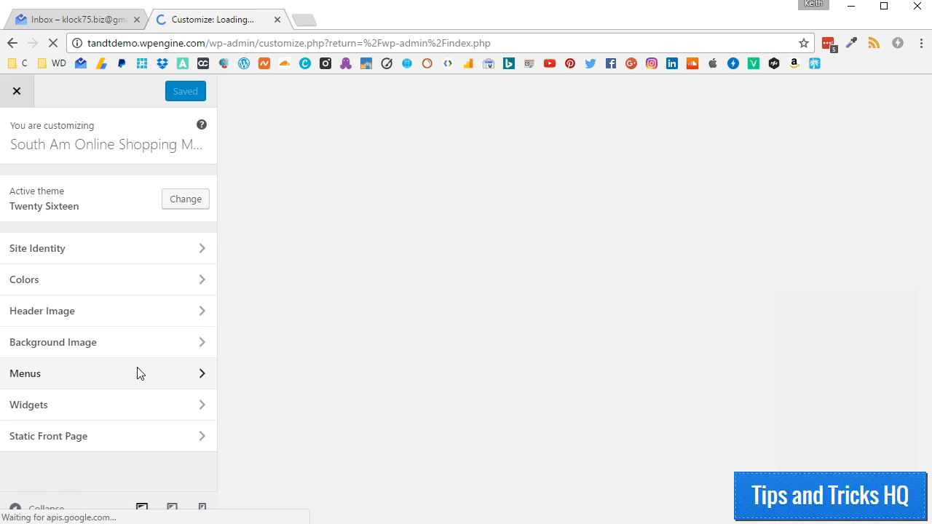
- Open the site's menu settings and view the menu locations the theme supports
click(94, 376)
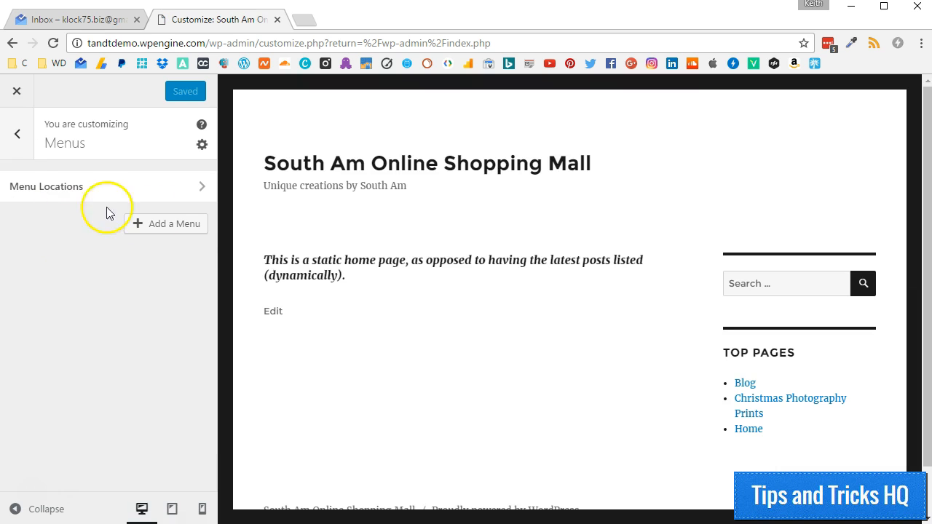
click(202, 188)
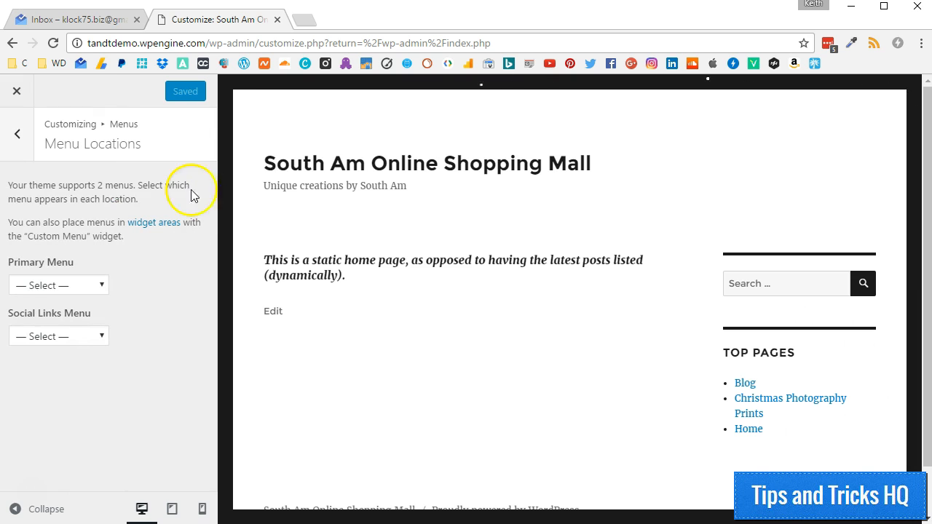
click(16, 138)
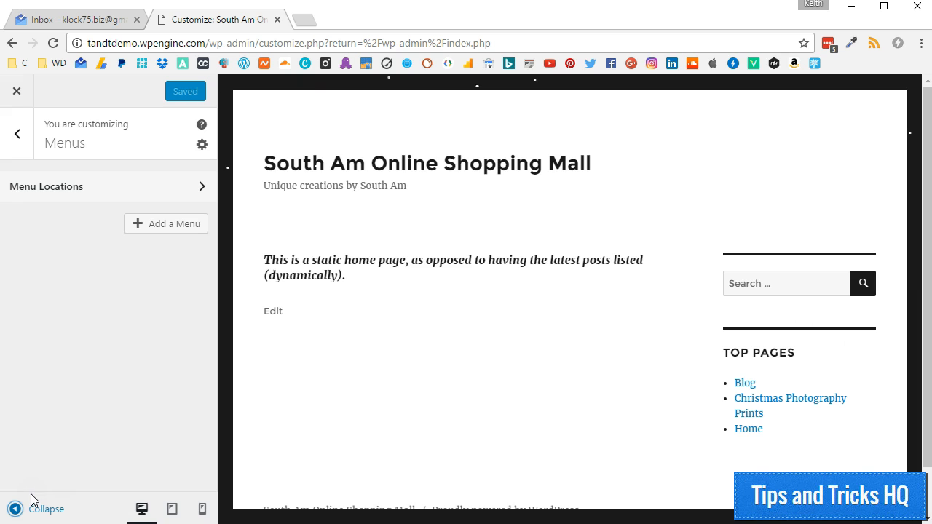
- Create a new menu named "Main" and assign it to the Primary Menu location
click(138, 230)
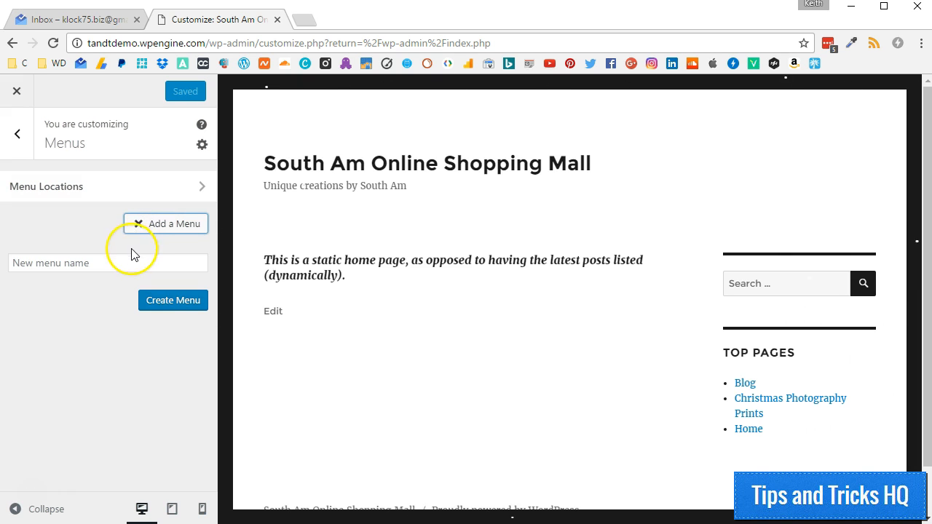
click(134, 264)
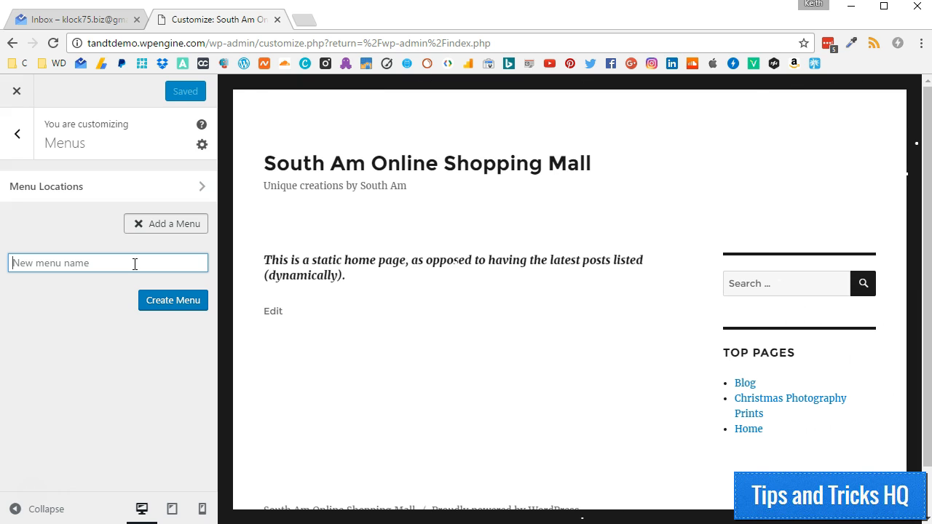
text(Main)
click(165, 301)
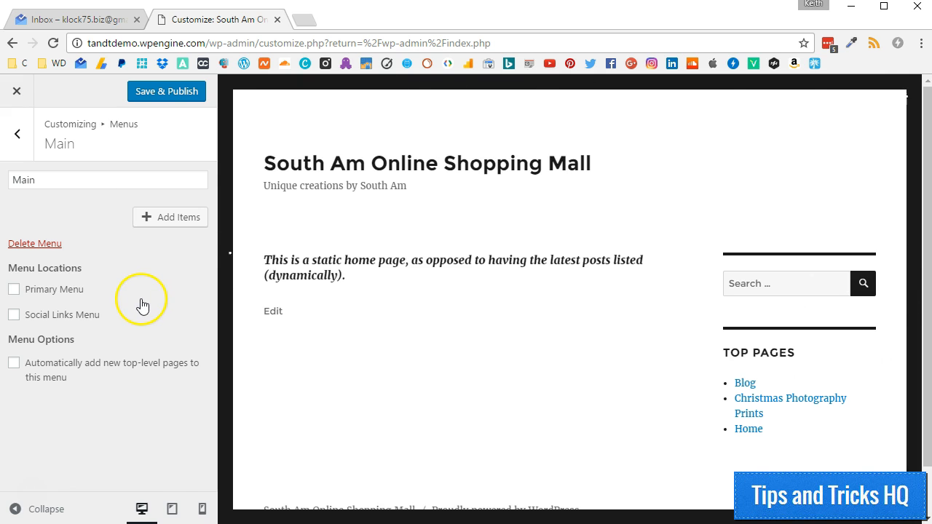
click(24, 290)
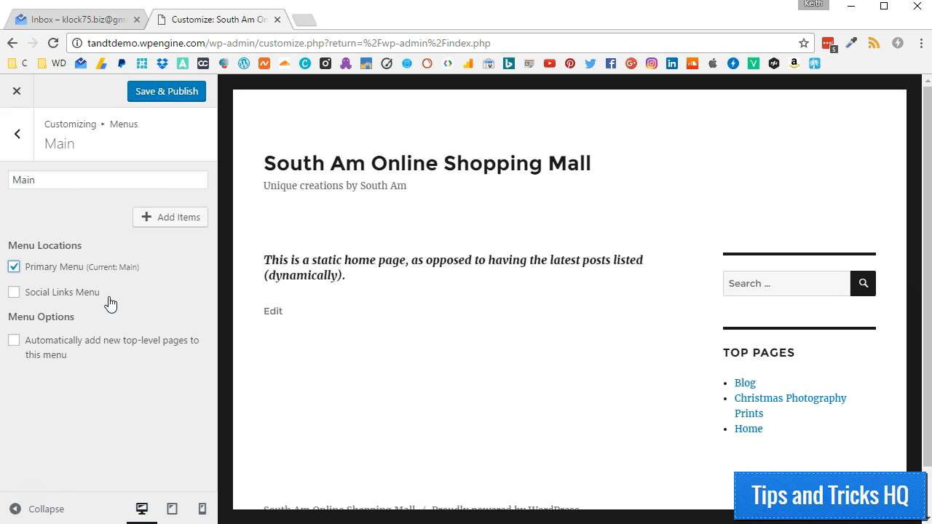
- Unassign the Social menu from the Social Links Menu location and delete that menu
click(58, 294)
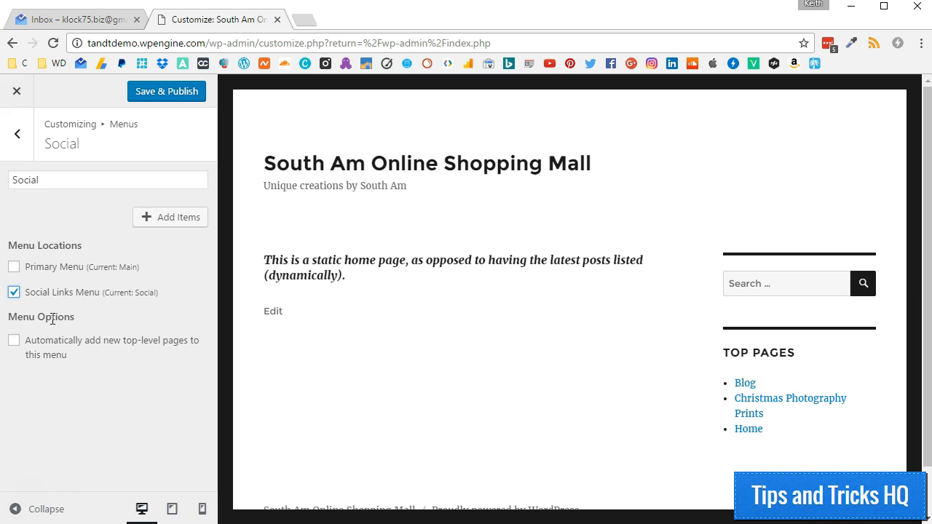
click(16, 298)
click(14, 293)
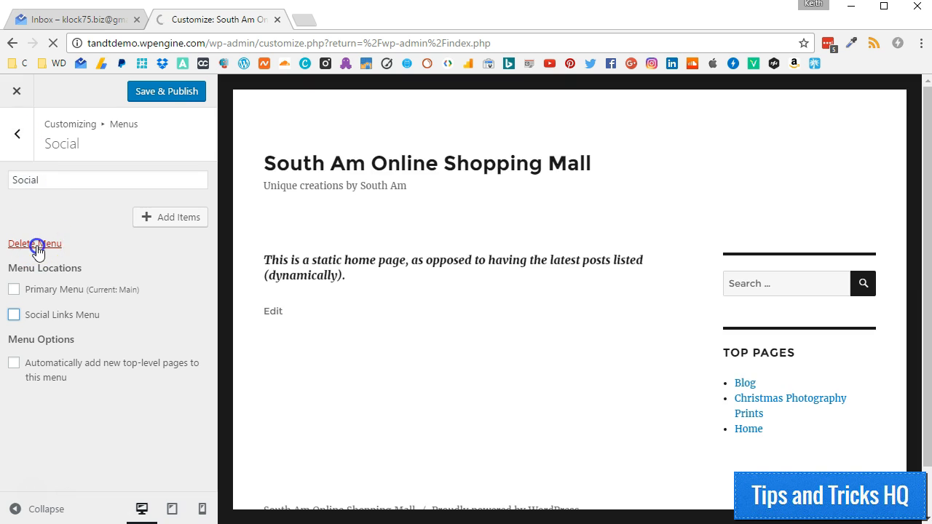
click(34, 243)
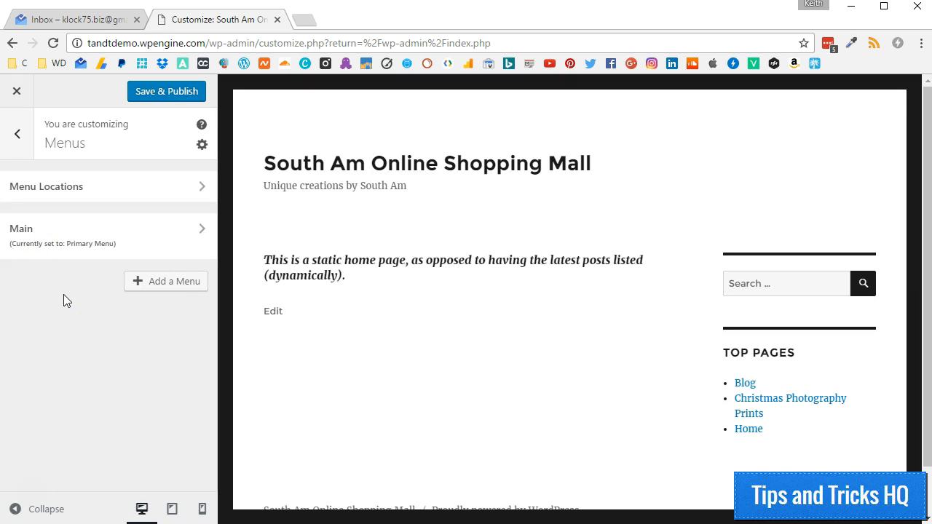
- Add the Blog and Home pages as items of the Main menu
click(162, 96)
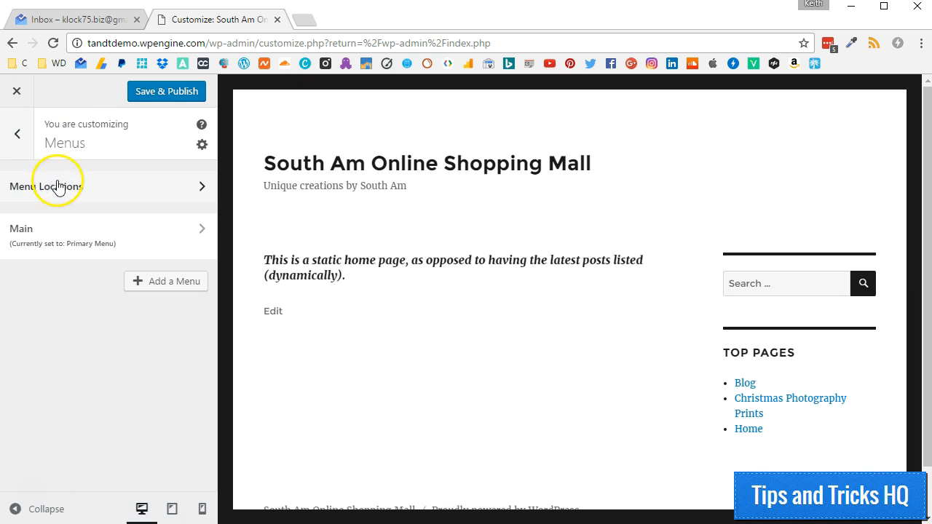
click(92, 228)
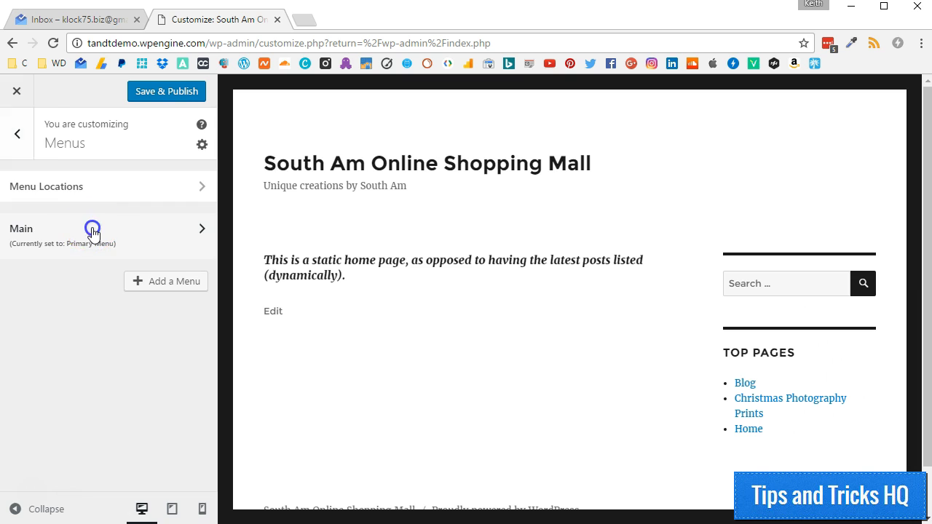
click(163, 226)
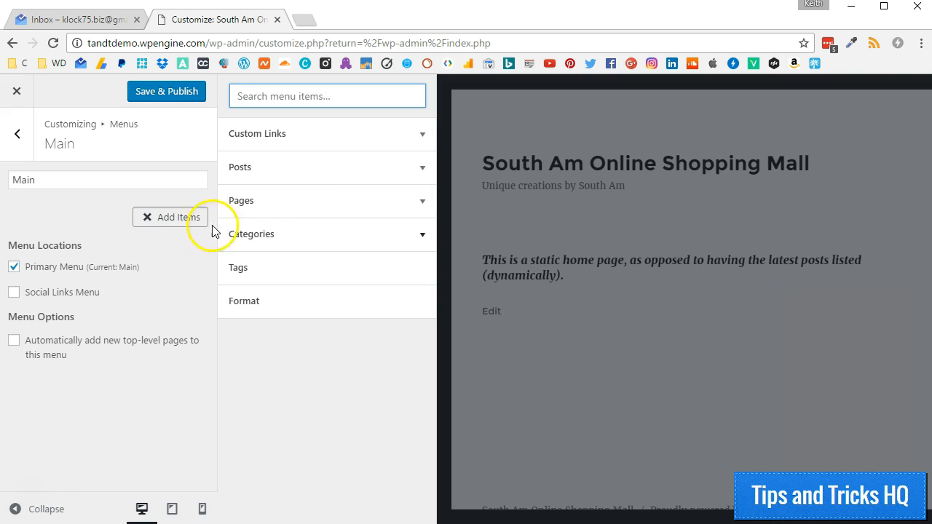
click(423, 203)
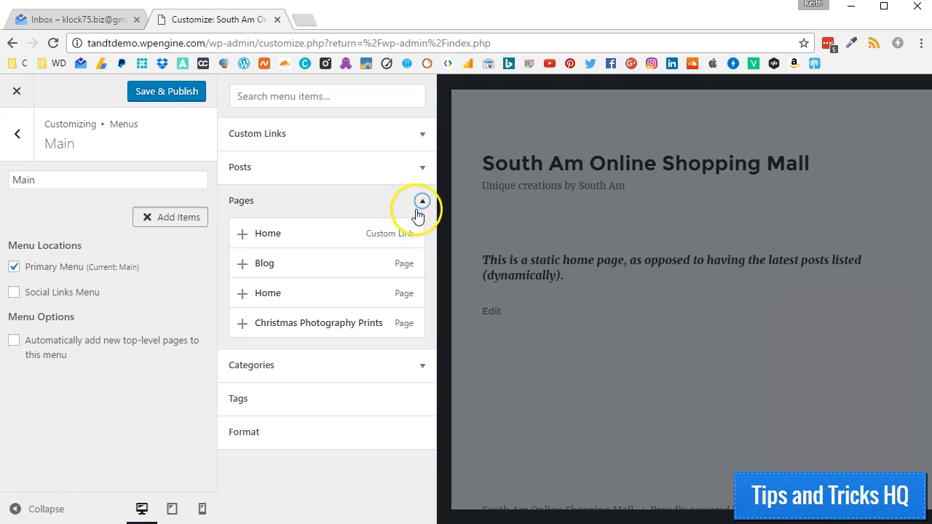
click(287, 270)
click(282, 292)
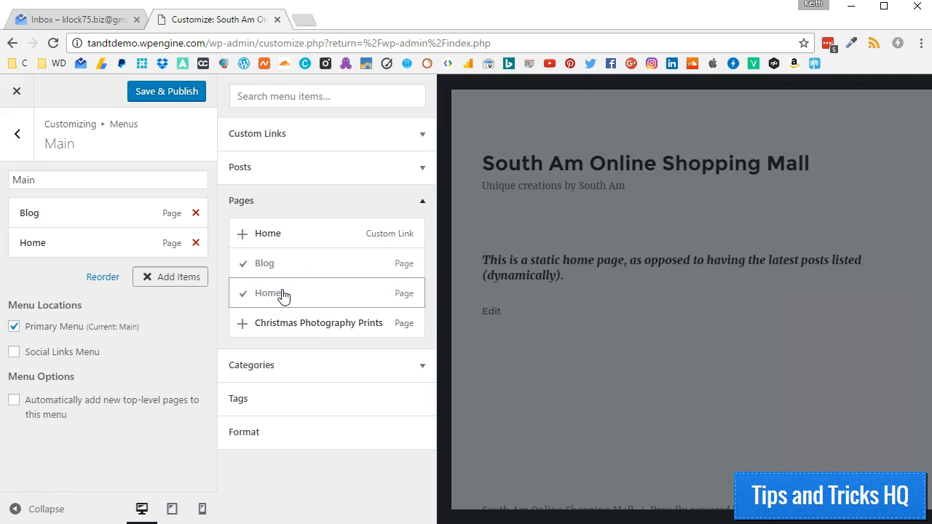
- Move the Home item above Blog in the Main menu and finish adding items
drag(41, 243, 46, 208)
mouse_move(41, 243)
mouse_down()
mouse_move(68, 240)
mouse_move(31, 243)
mouse_up()
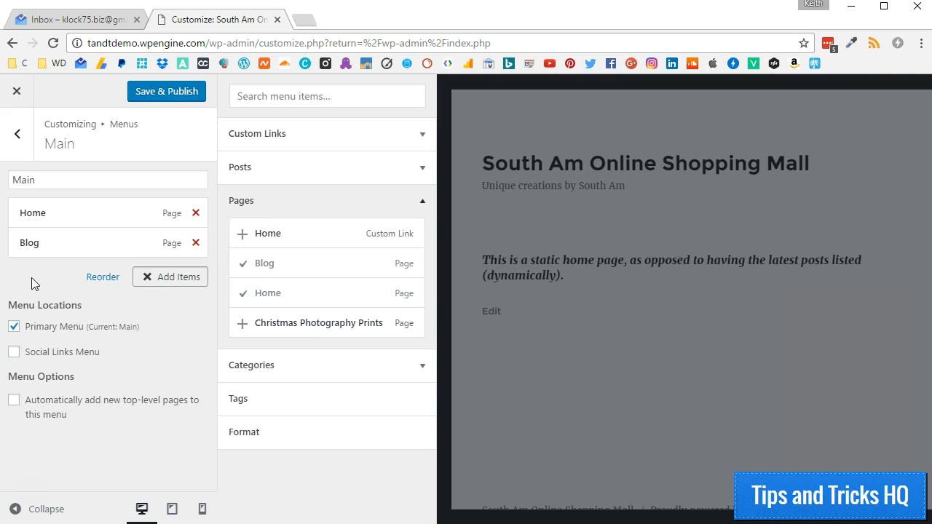
click(160, 280)
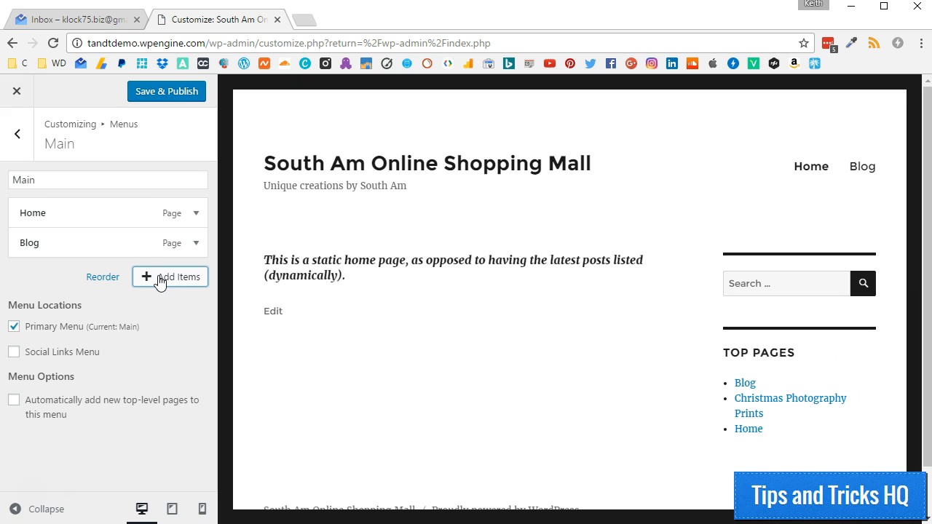
- Set the navigation label of the Home menu item to "Home Page"
click(196, 212)
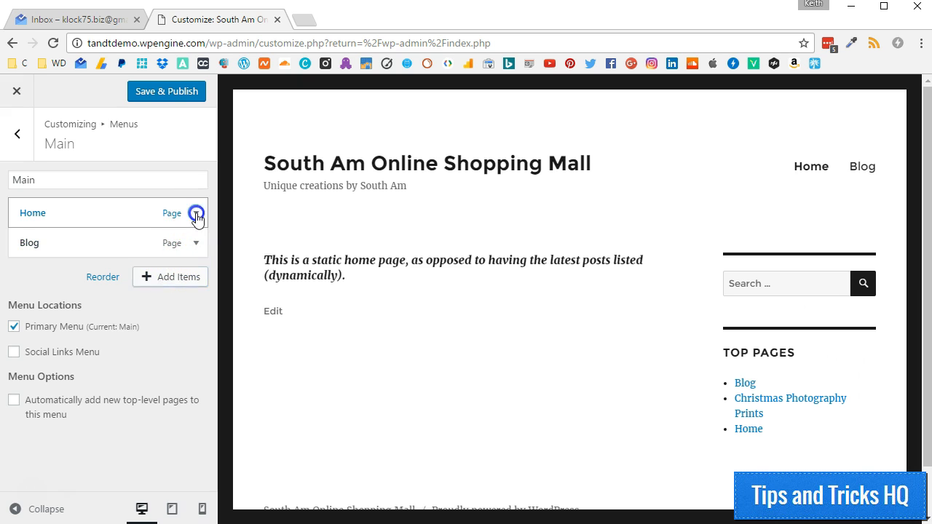
click(118, 254)
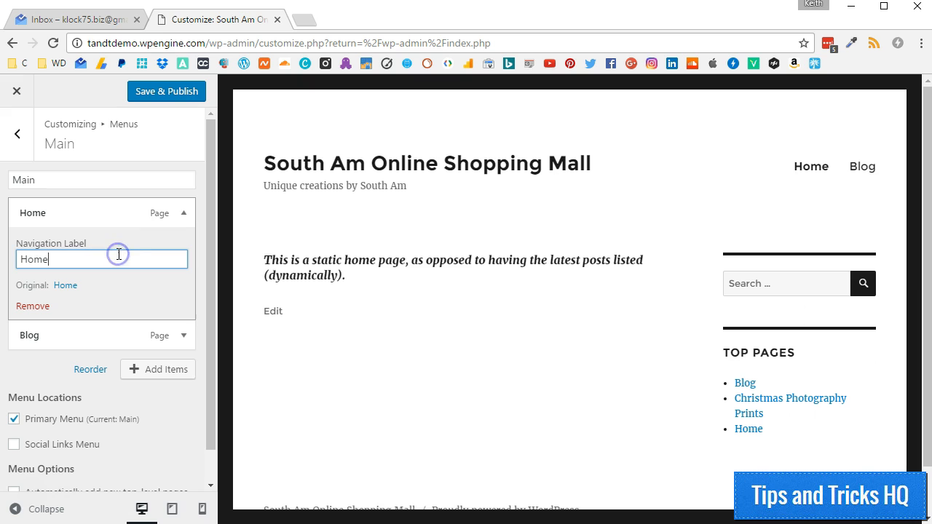
text(Page)
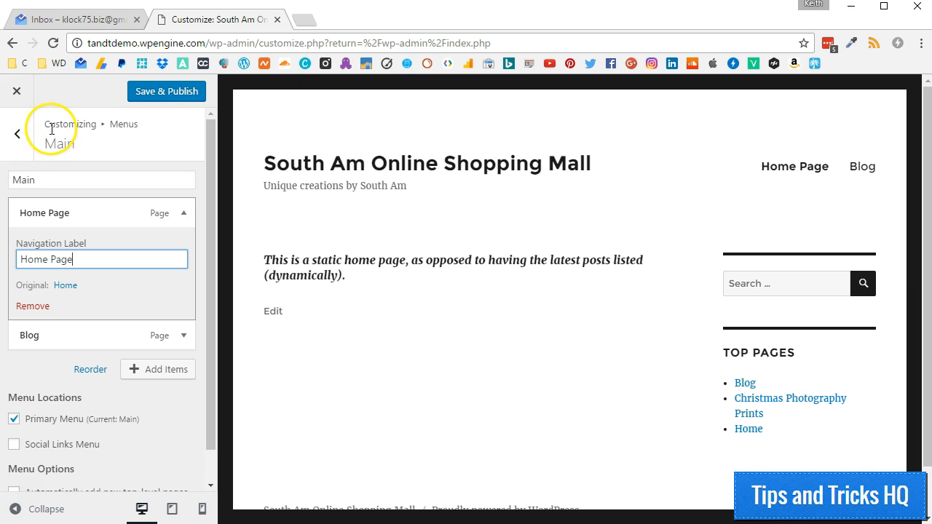
- Enable the Link Target and Title Attribute advanced properties for menus
click(16, 136)
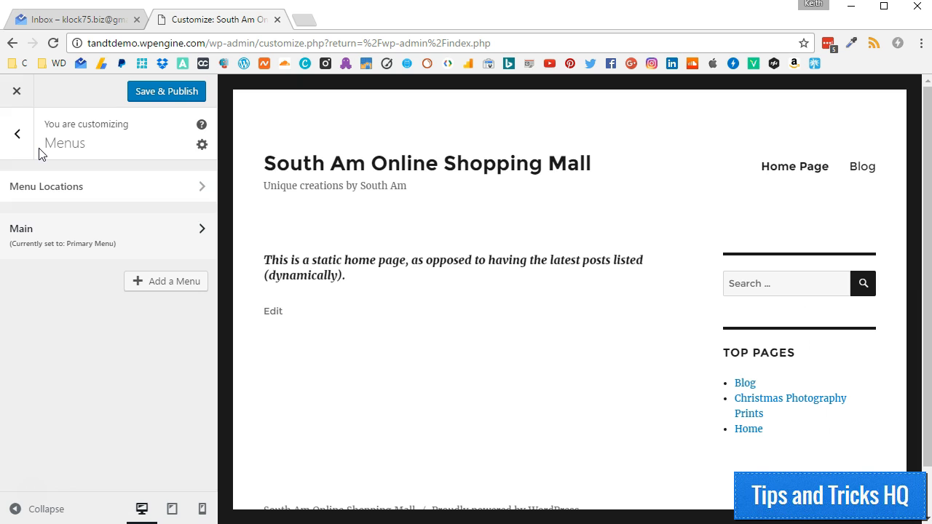
click(201, 146)
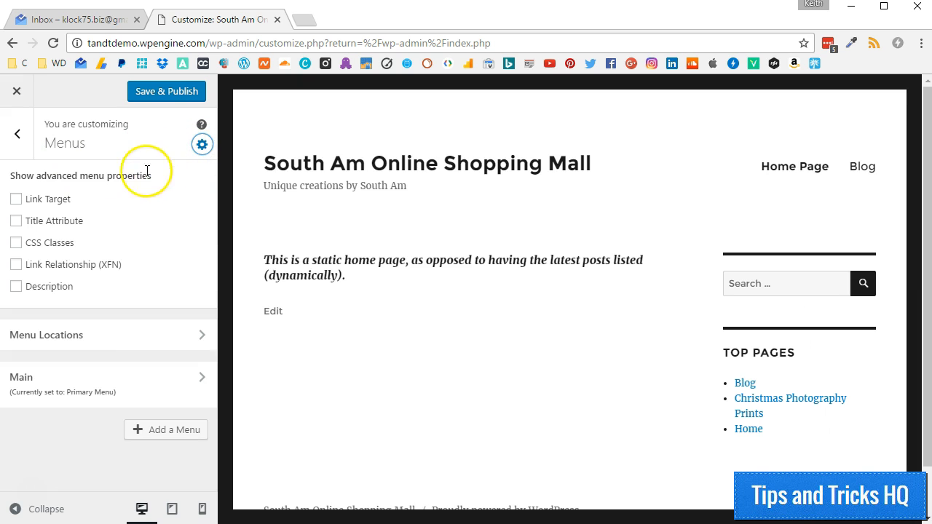
click(17, 201)
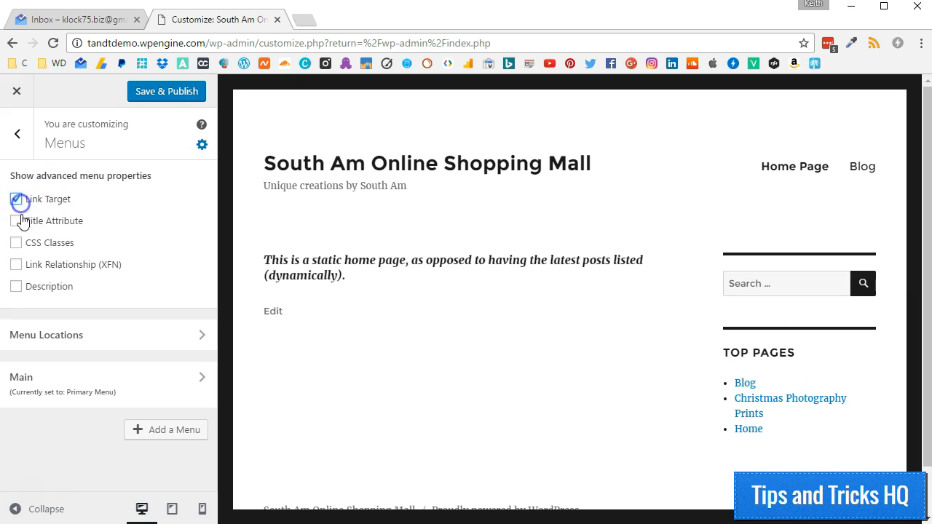
click(22, 228)
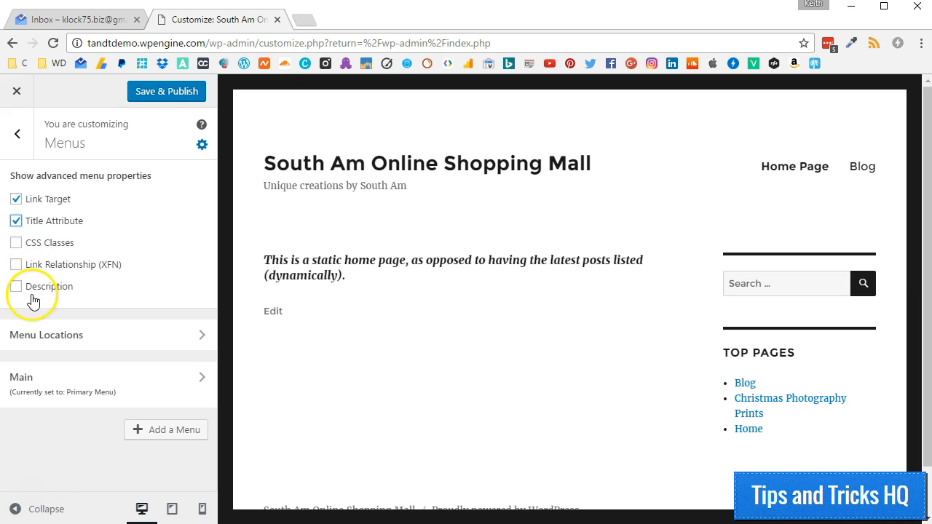
- Make the Home Page item of the Main menu open in a new tab and set its title attribute to "Hover Text"
click(37, 376)
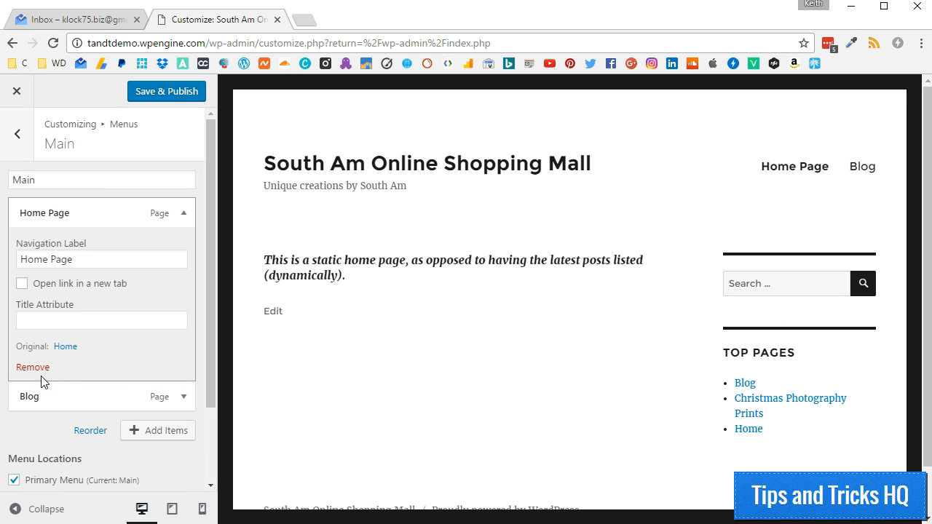
click(184, 215)
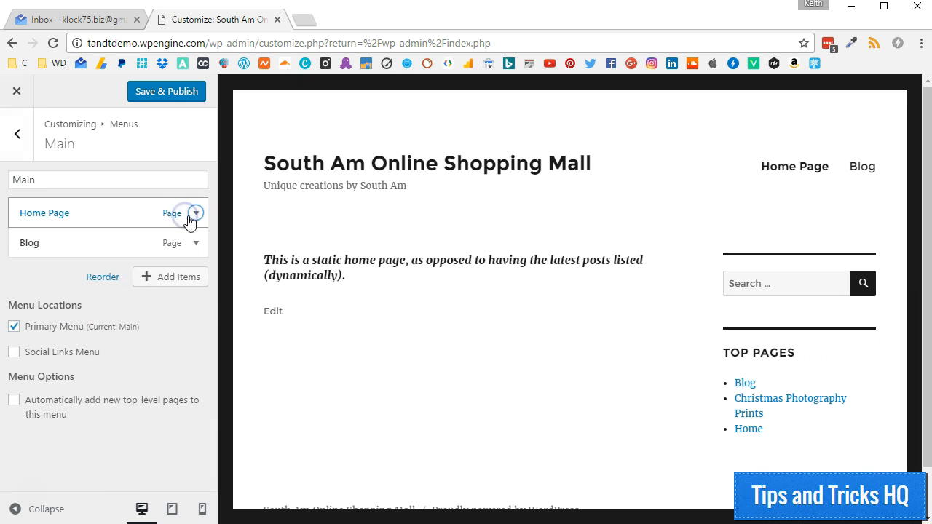
click(195, 211)
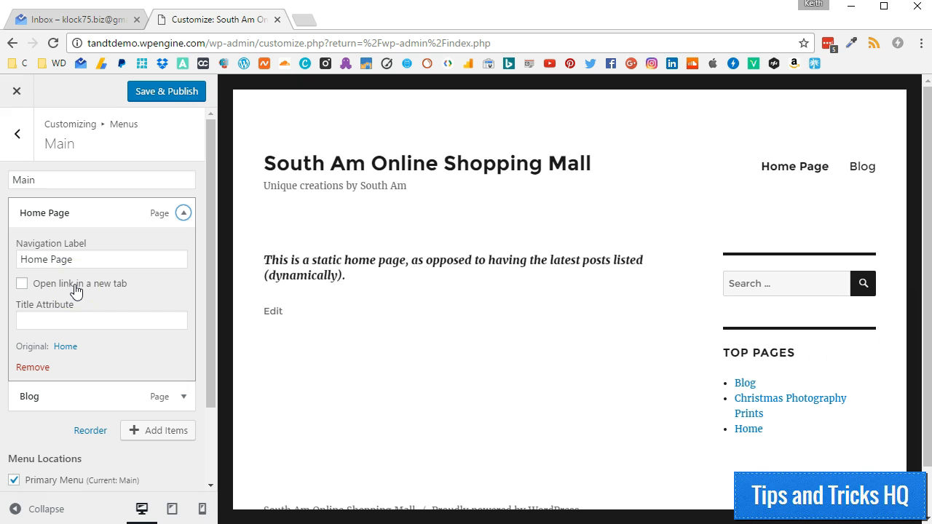
click(22, 285)
click(60, 318)
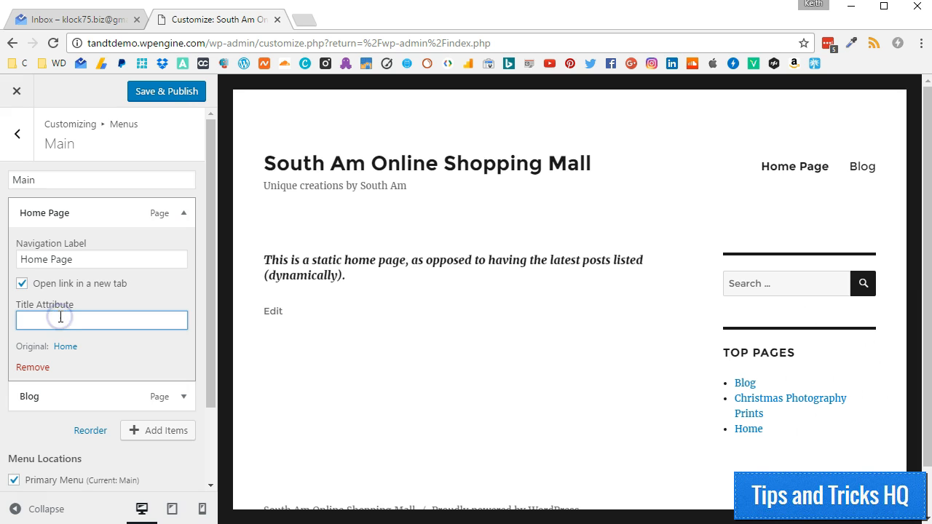
text(Hover Text)
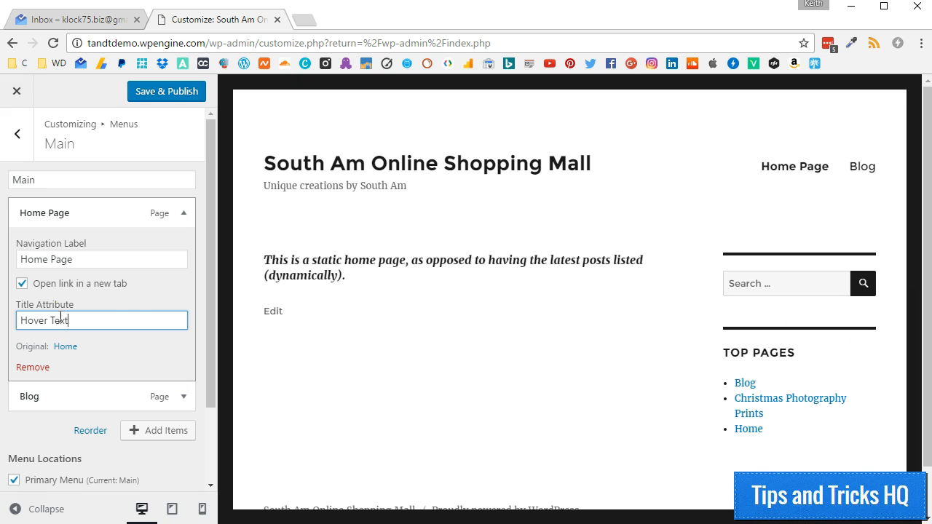
mouse_move(786, 179)
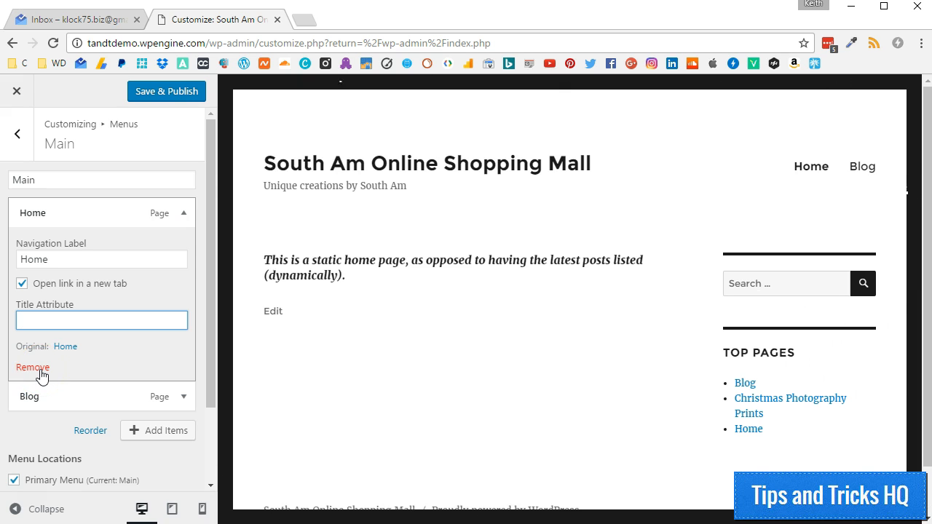
- Save and publish the changes to the Main menu
click(155, 93)
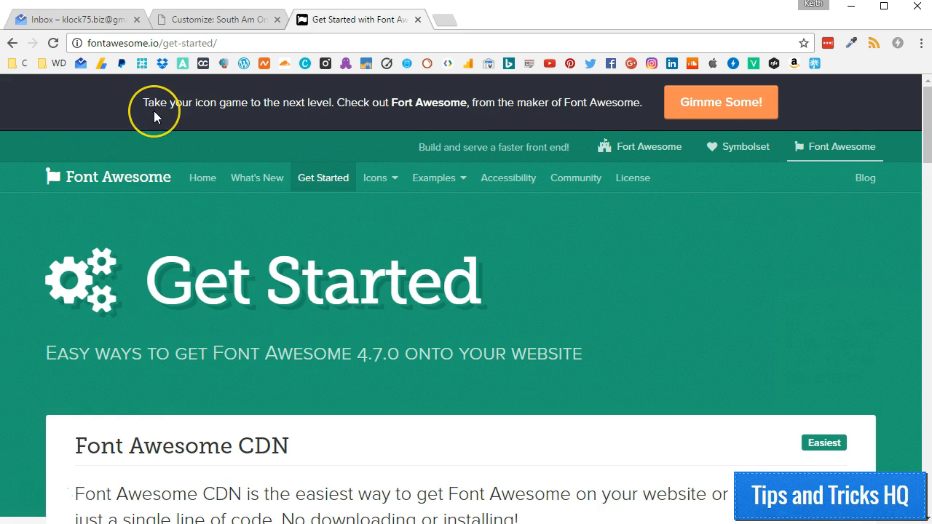
- Review the Font Awesome CDN section of the Get Started page and switch to the inbox with the embed code email
scroll(153, 110, down, 1)
scroll(154, 111, down, 3)
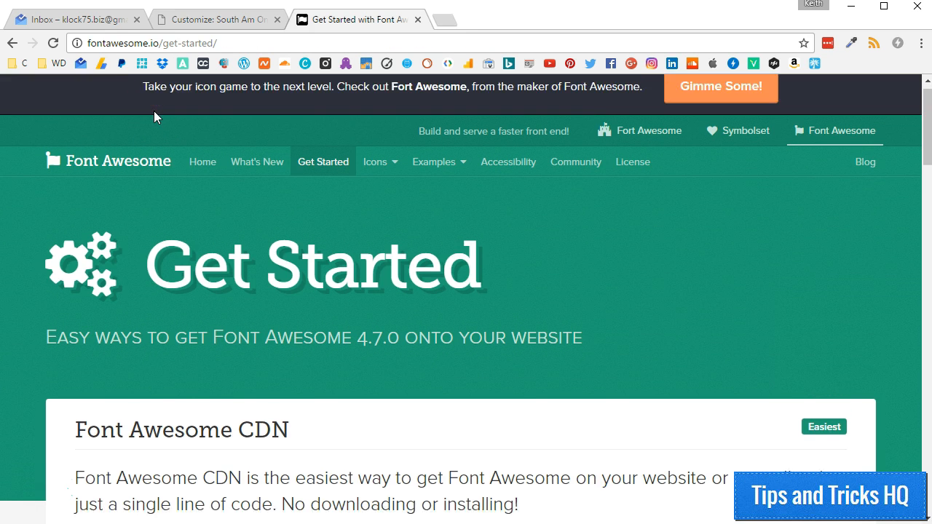
scroll(154, 110, down, 1)
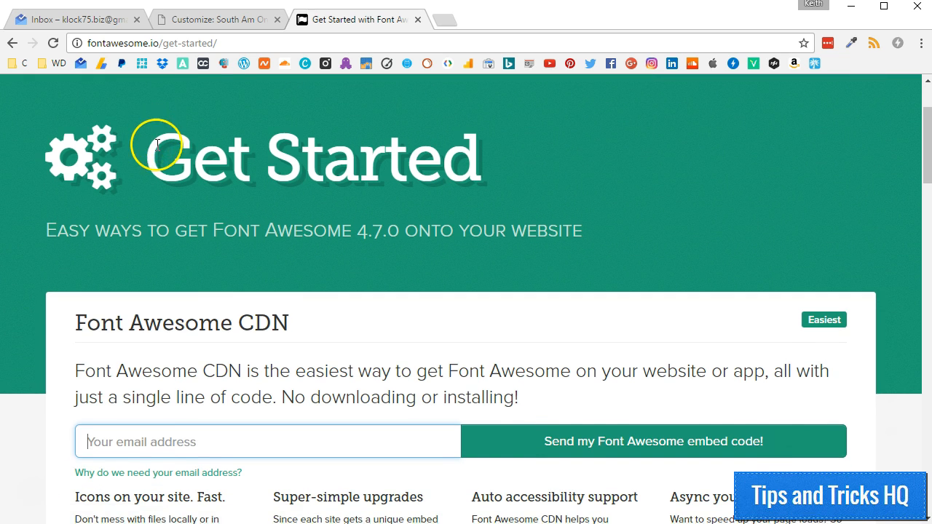
scroll(156, 160, down, 3)
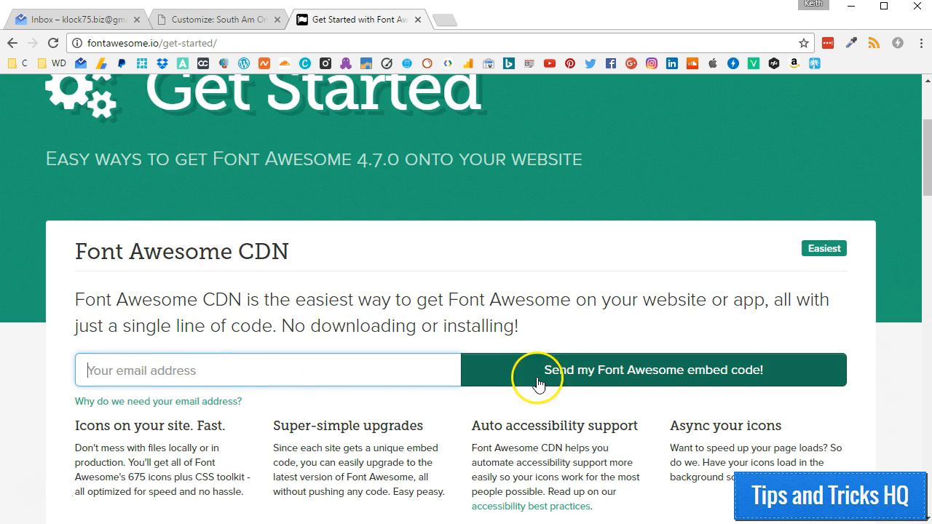
click(82, 21)
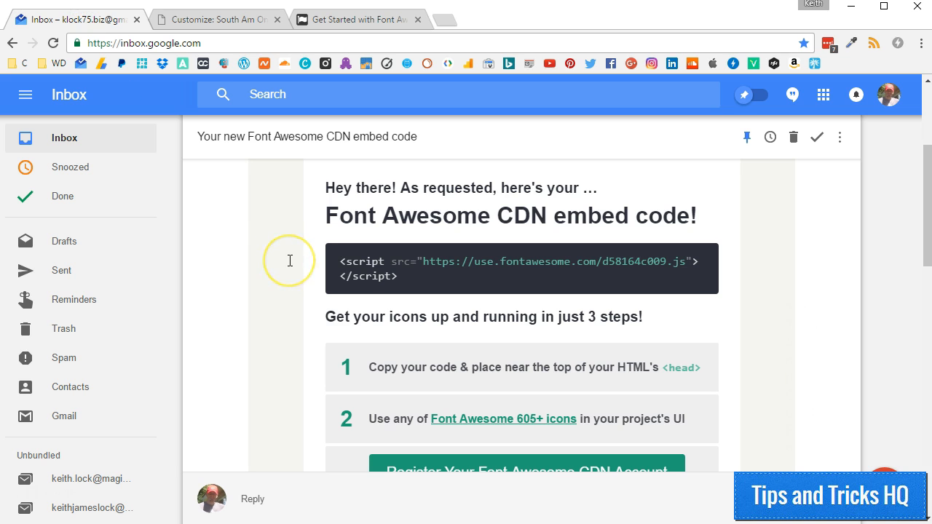
- Examine the script tag and its source URL in the Font Awesome CDN embed code email
scroll(289, 260, down, 1)
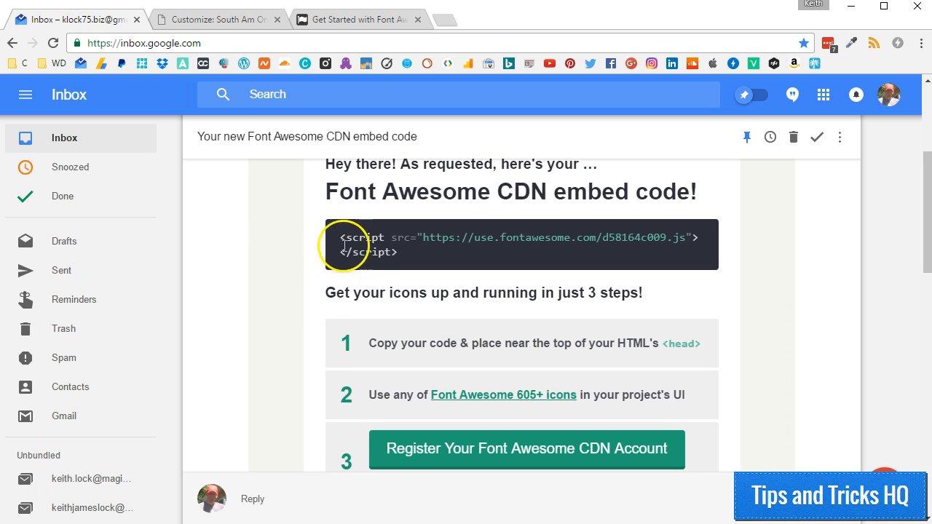
drag(341, 237, 624, 230)
click(424, 238)
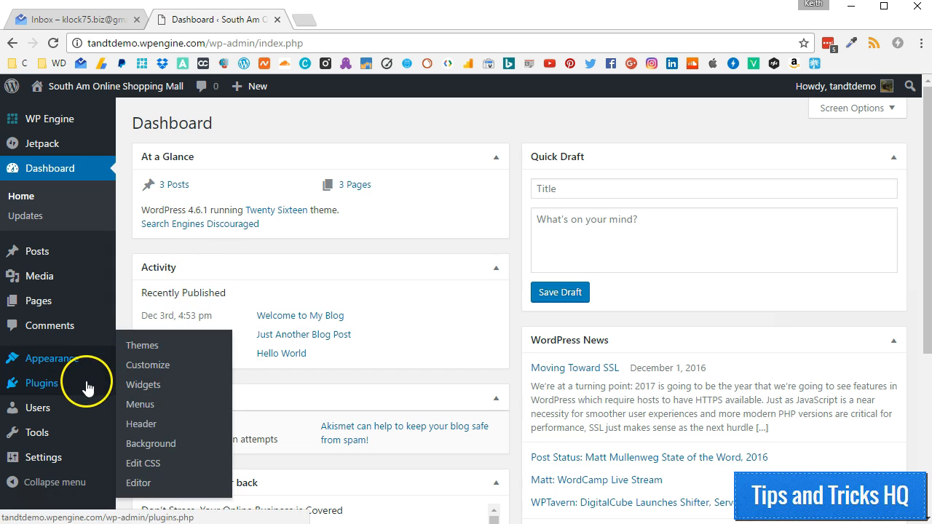
- Switch to the WordPress dashboard, find the Pluginception plugin by Otto, and install and activate it
mouse_move(86, 387)
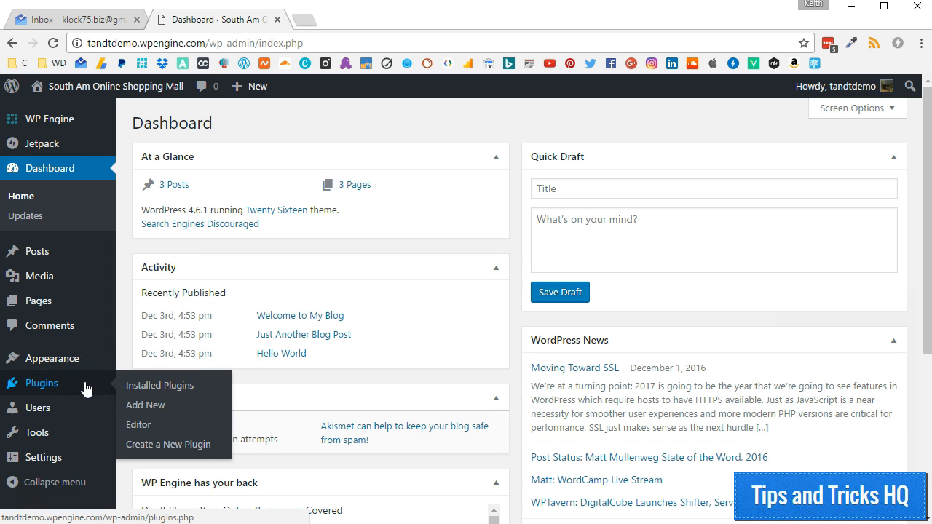
click(141, 408)
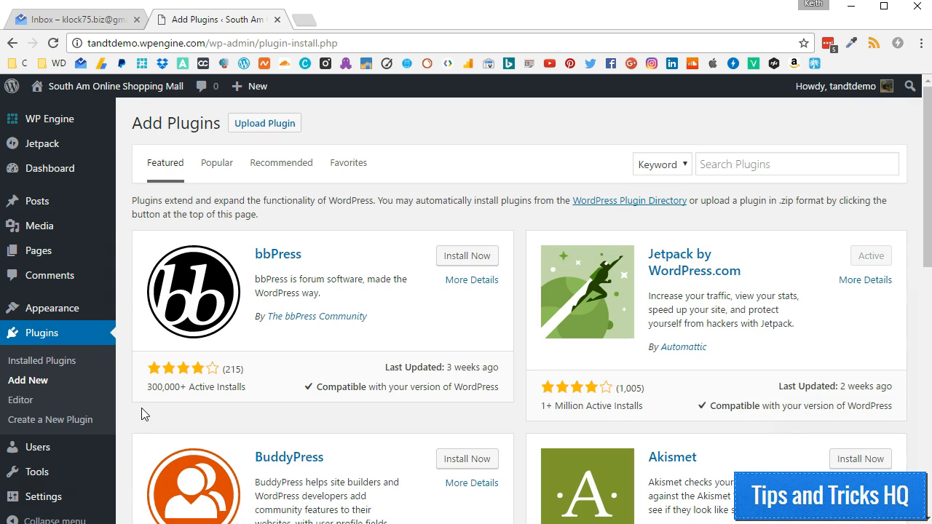
click(710, 164)
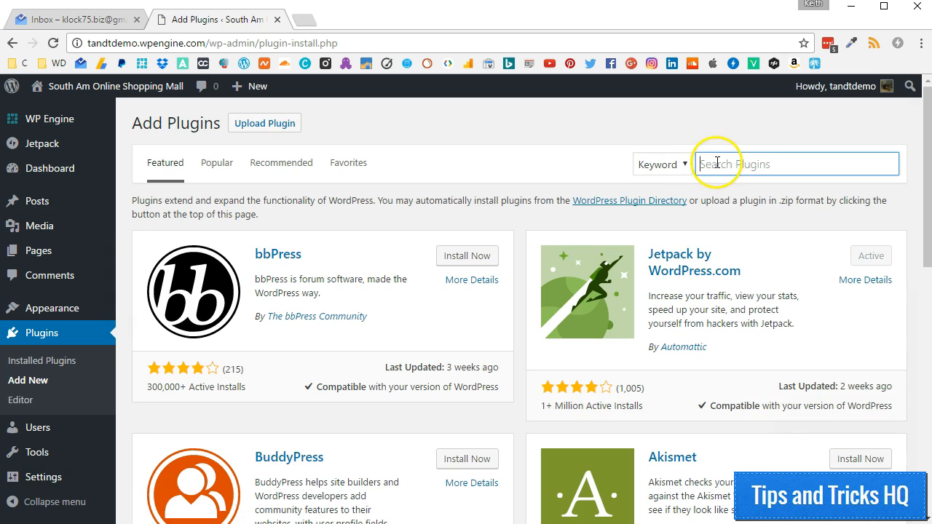
text(pluginception)
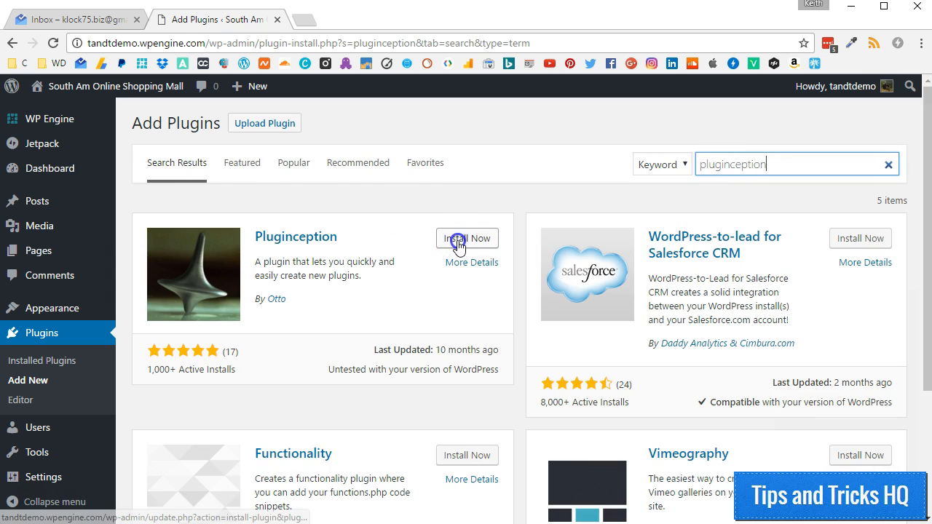
click(458, 243)
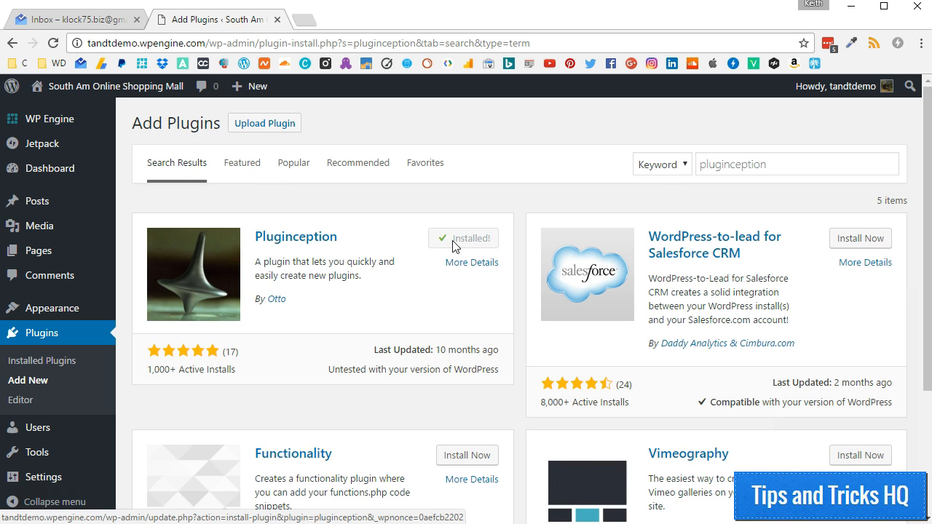
click(466, 245)
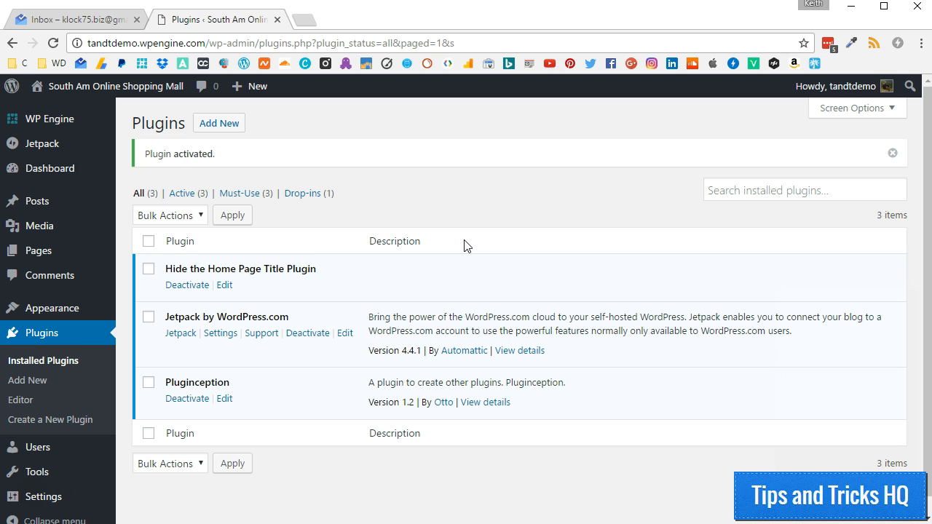
- Create and activate a blank plugin named "Add The Font Awesome Script Plugin", leaving the optional details empty
scroll(58, 360, down, 1)
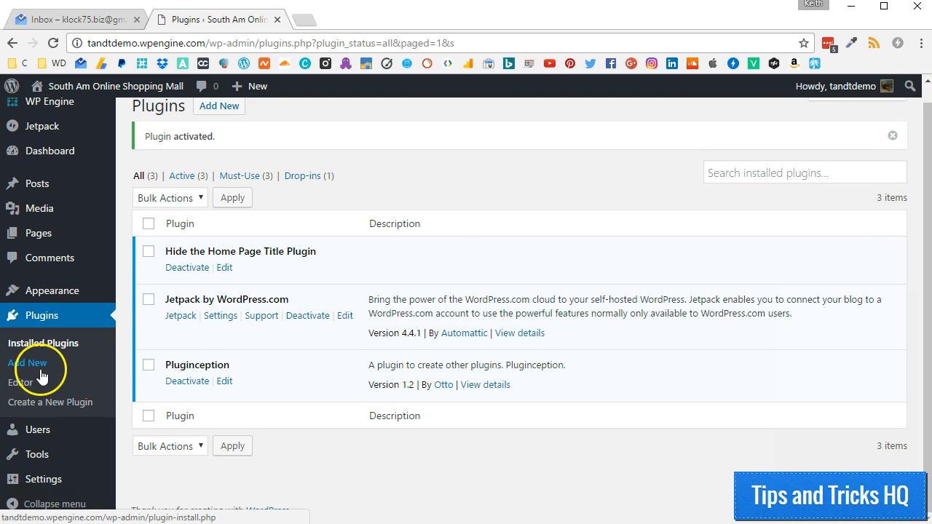
click(39, 405)
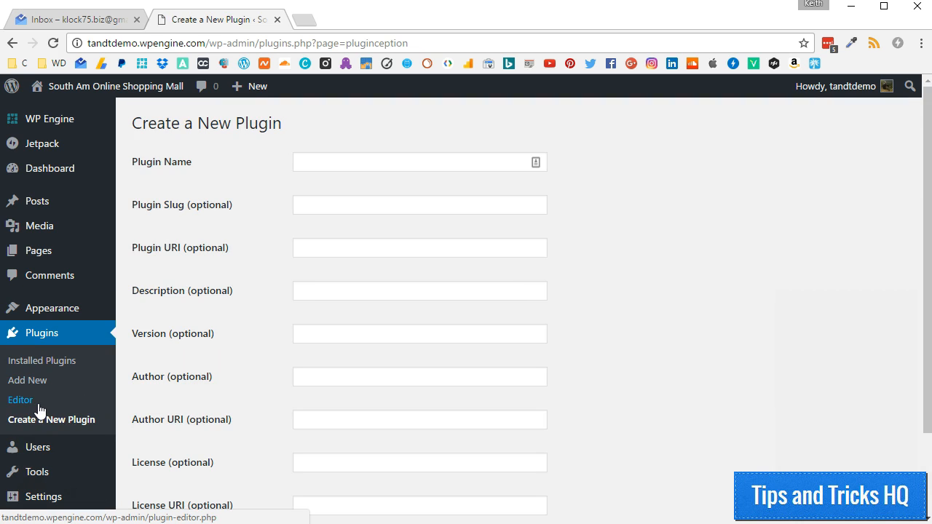
click(316, 162)
text(Add The Font Awesome Script Plugin)
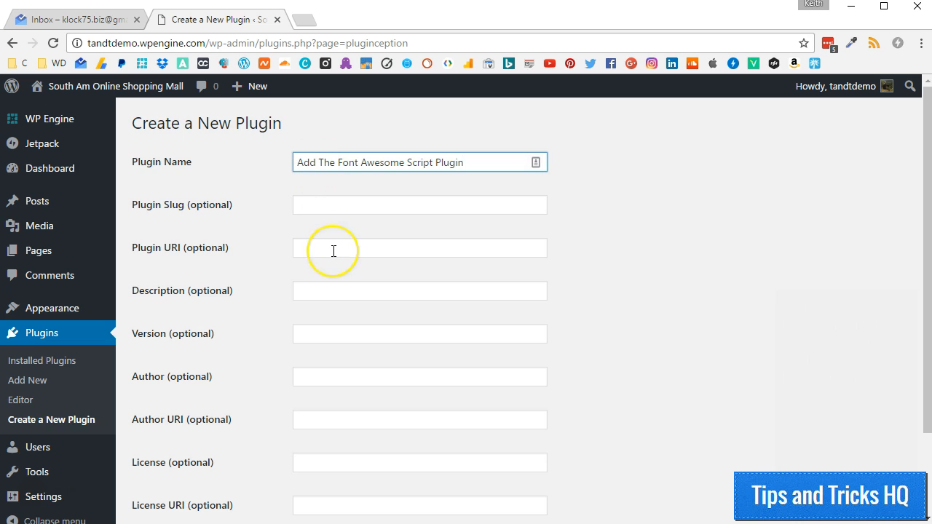
scroll(332, 250, down, 2)
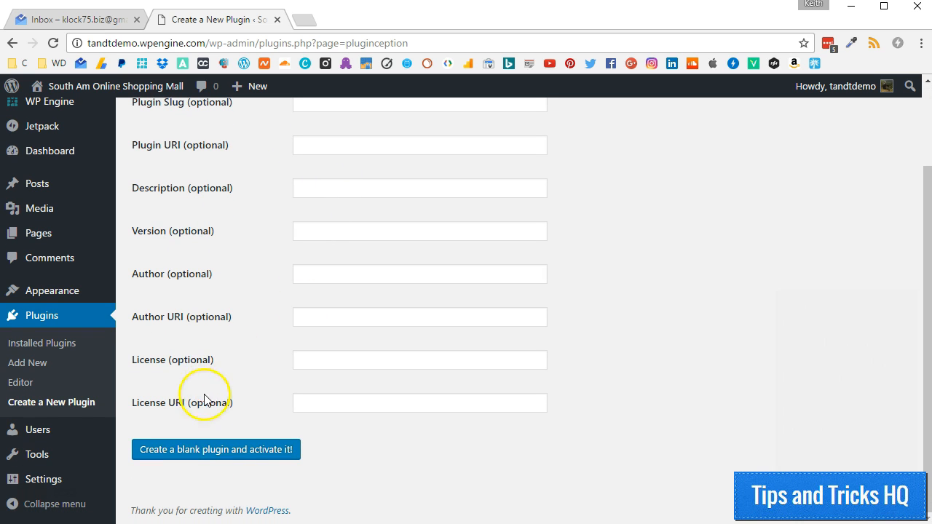
click(178, 456)
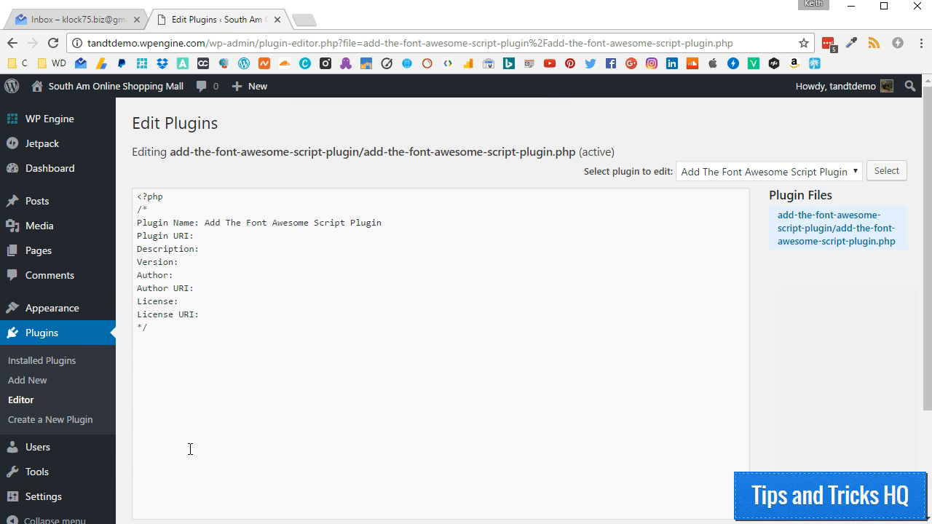
- Add an add_the_font_awesome_script function that enqueues the emailed script URL as 'font-awesome', hook it to wp_enqueue_scripts, and update the plugin file
click(150, 371)
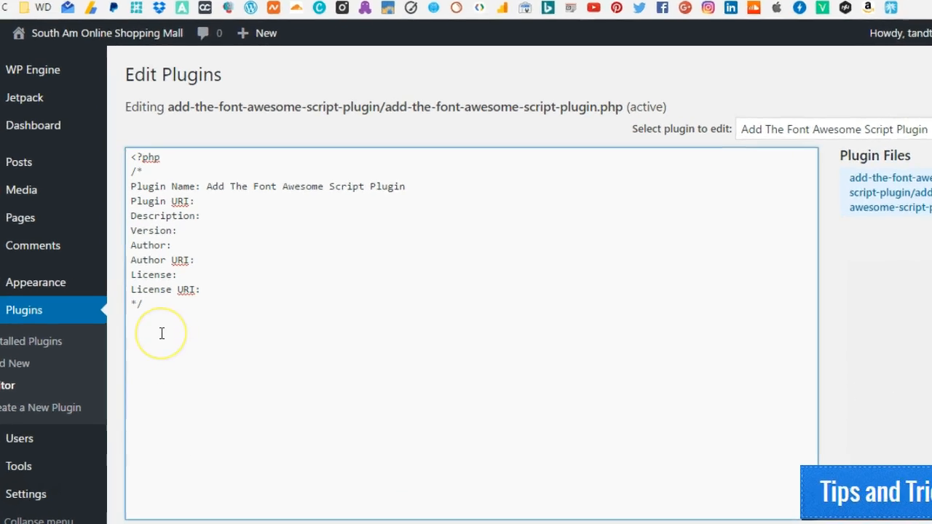
text(function add_the_font_awesome_script() {   wp_enqueue_script( 'font-awesome', 'https://use.fontawesome.com/d58164c009.js' ); } add_action( 'wp_enqueue_scripts', 'add_the_font_awesome_script' );)
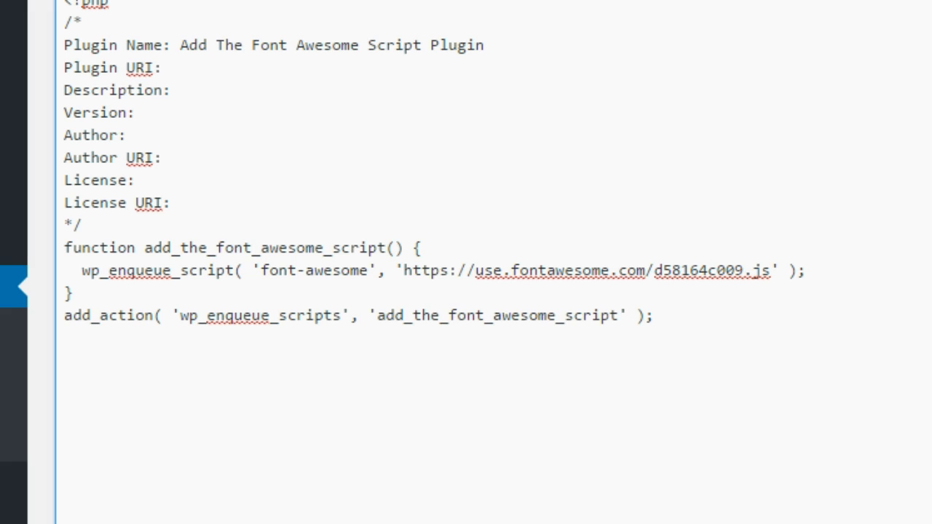
drag(399, 266, 770, 268)
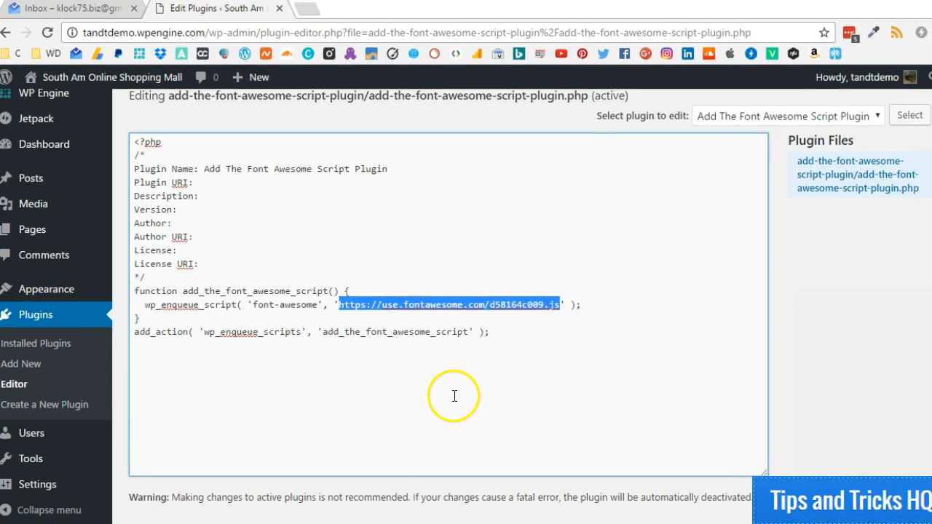
scroll(454, 396, down, 1)
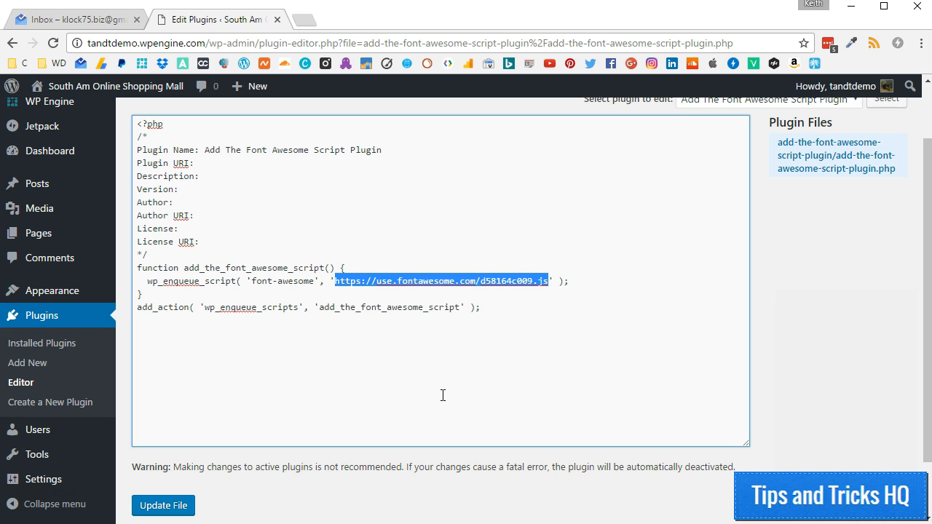
scroll(221, 391, down, 1)
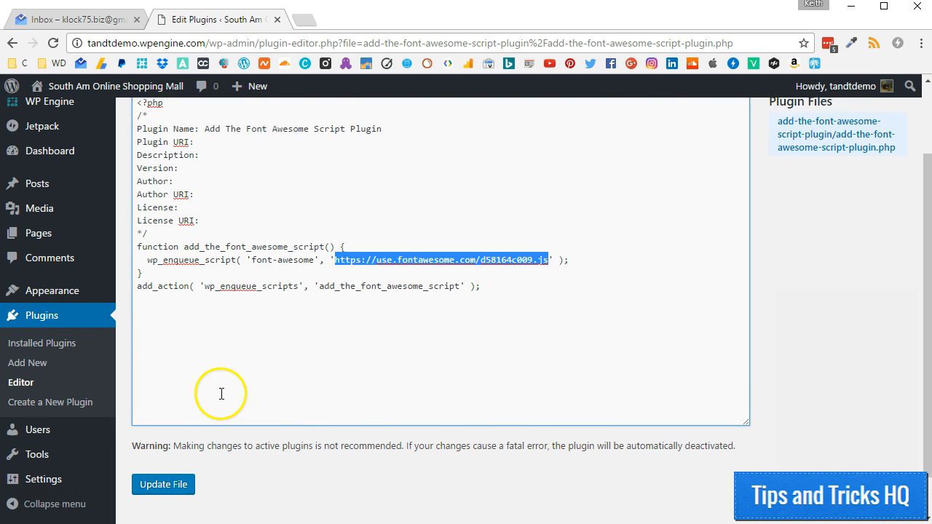
click(167, 466)
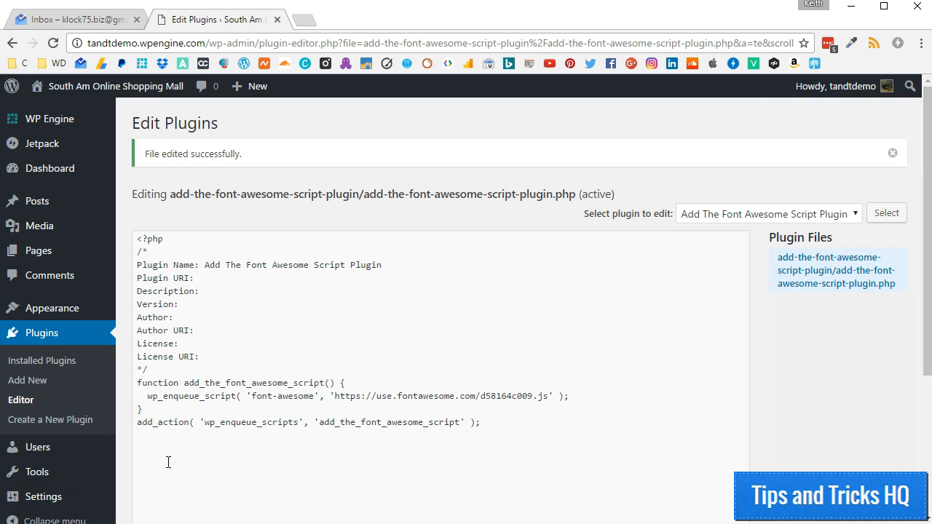
- Open the Main menu for editing in the site Customizer
mouse_move(58, 313)
click(131, 333)
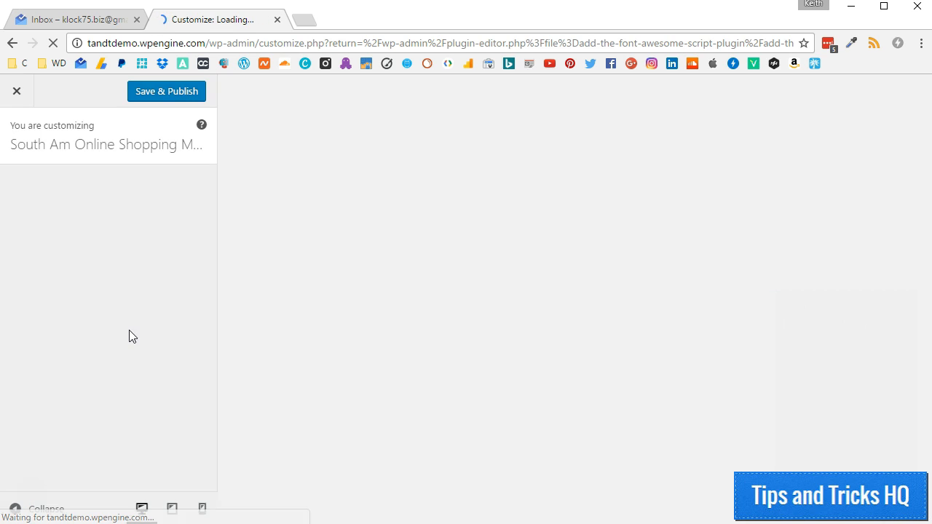
click(152, 330)
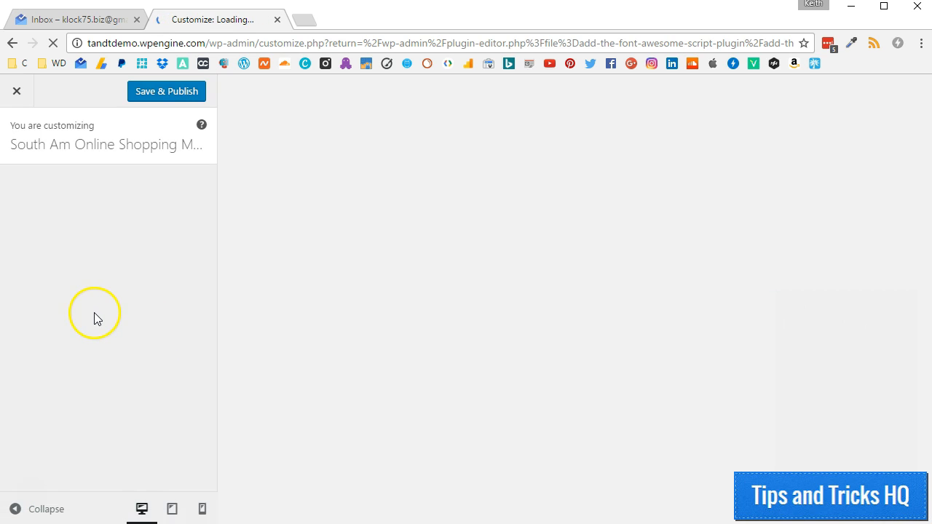
click(38, 376)
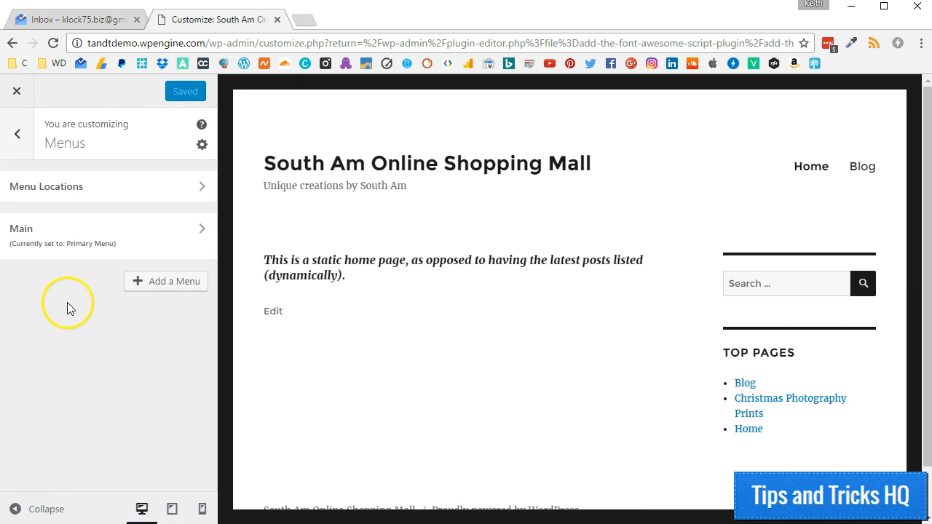
click(78, 239)
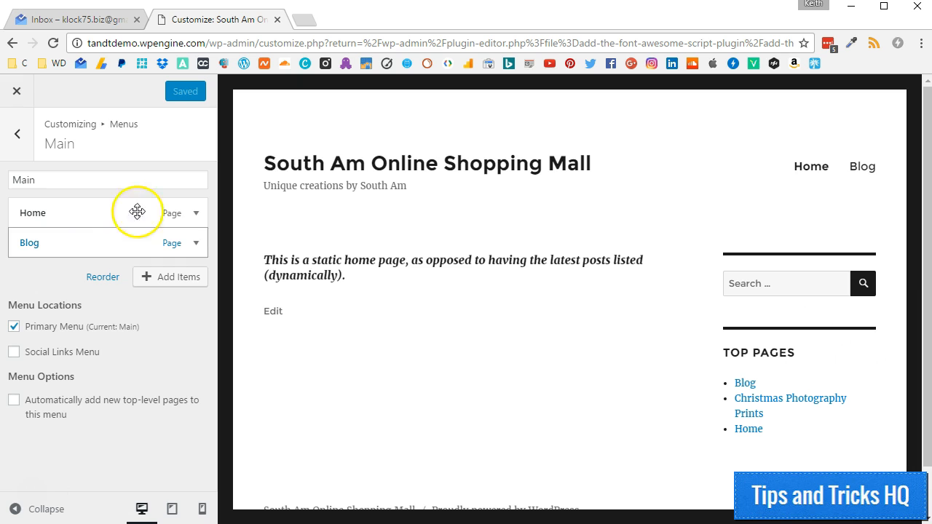
- Insert <i class="fa fa-home fa-fw"></i> before the text in the Home item's navigation label
click(195, 212)
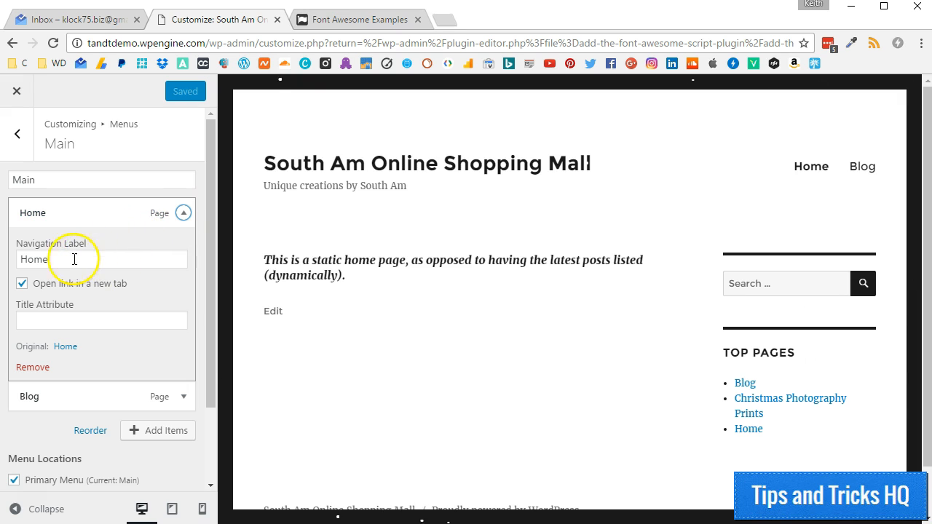
click(23, 257)
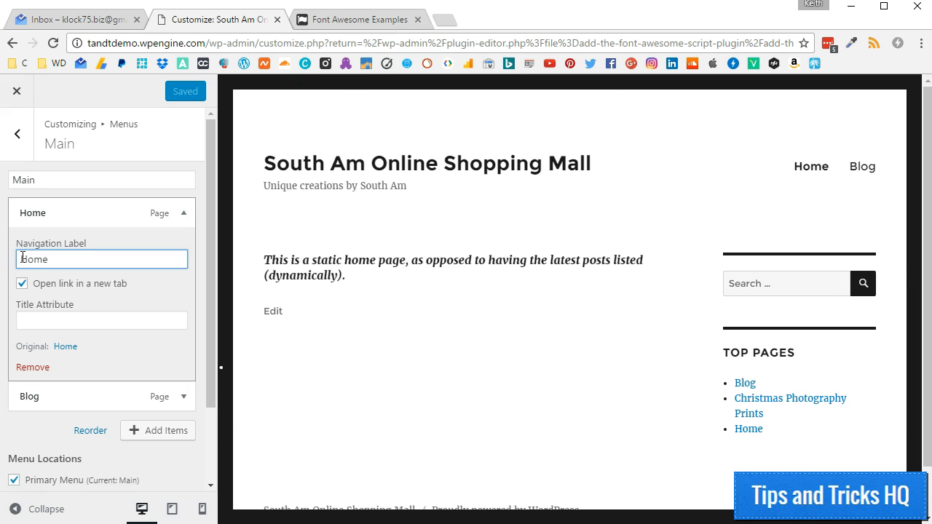
text(<i class="fa fa-home fa-fw"></i>)
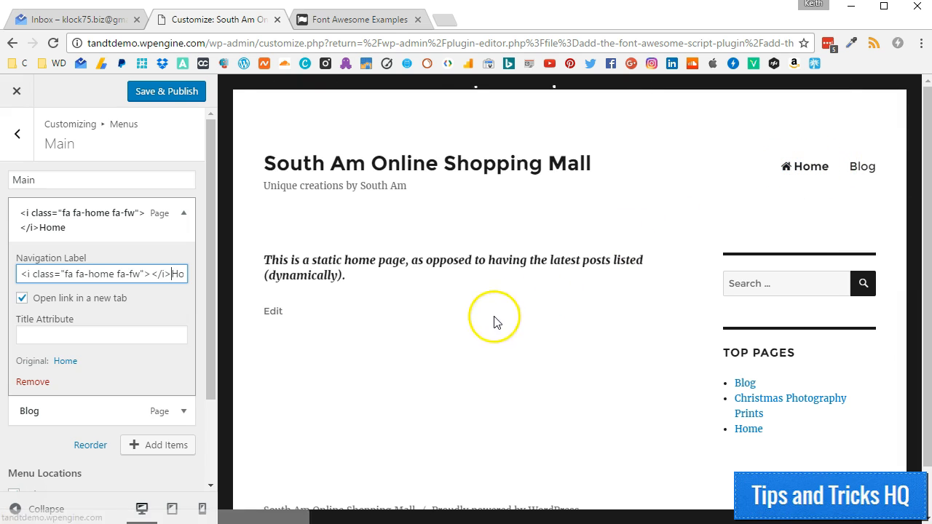
- Review the icon class samples on the Font Awesome Examples page, close it, and examine the classes in the Home item's navigation label
click(354, 22)
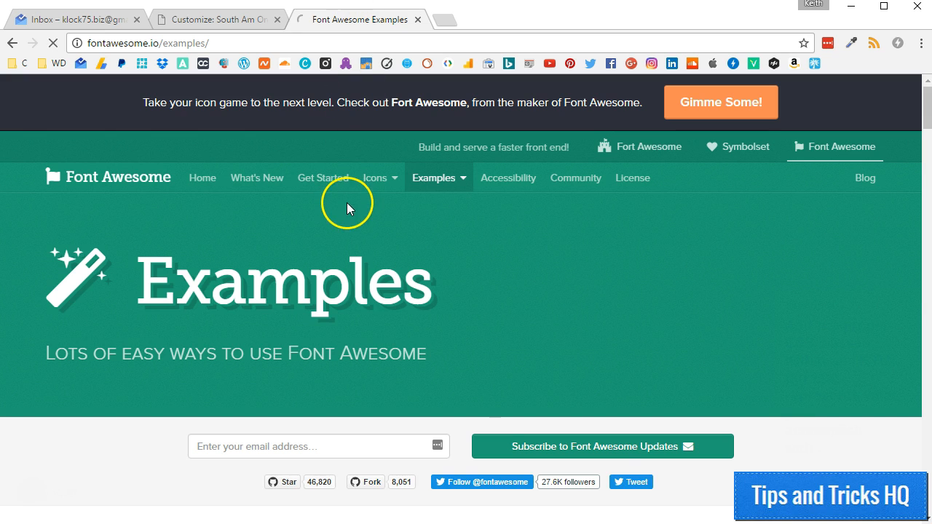
scroll(343, 208, down, 3)
scroll(348, 204, down, 5)
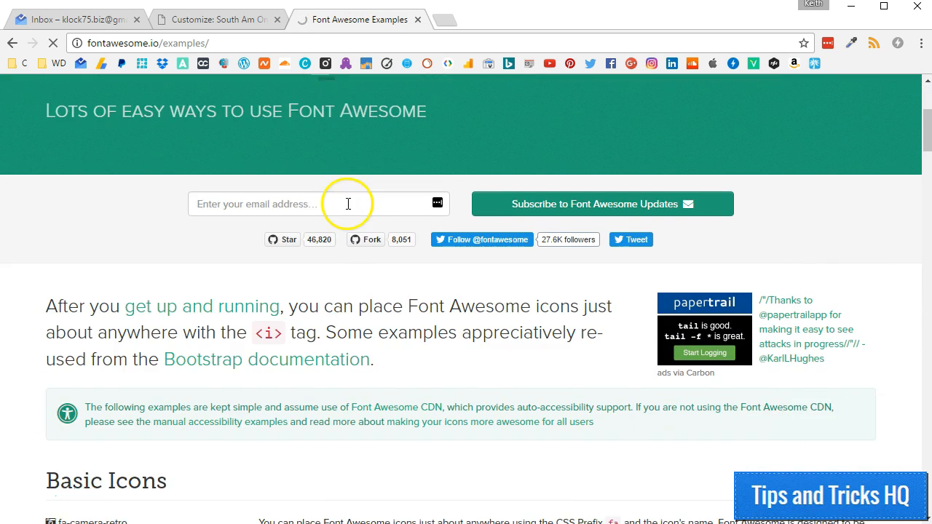
scroll(348, 208, down, 5)
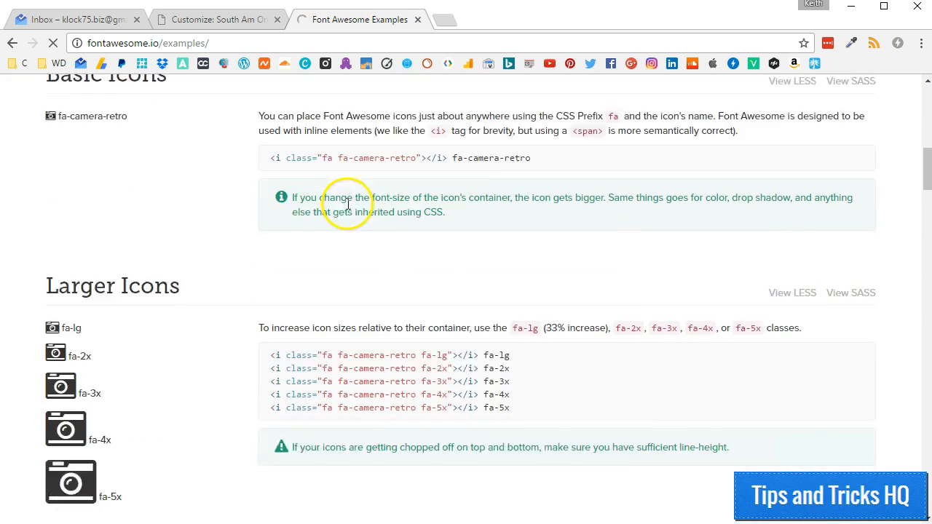
scroll(348, 204, down, 5)
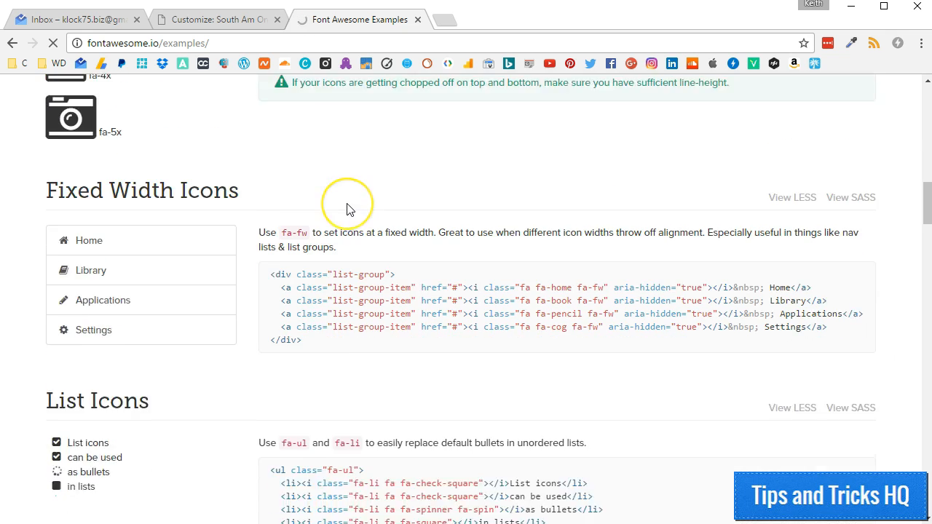
scroll(348, 210, down, 3)
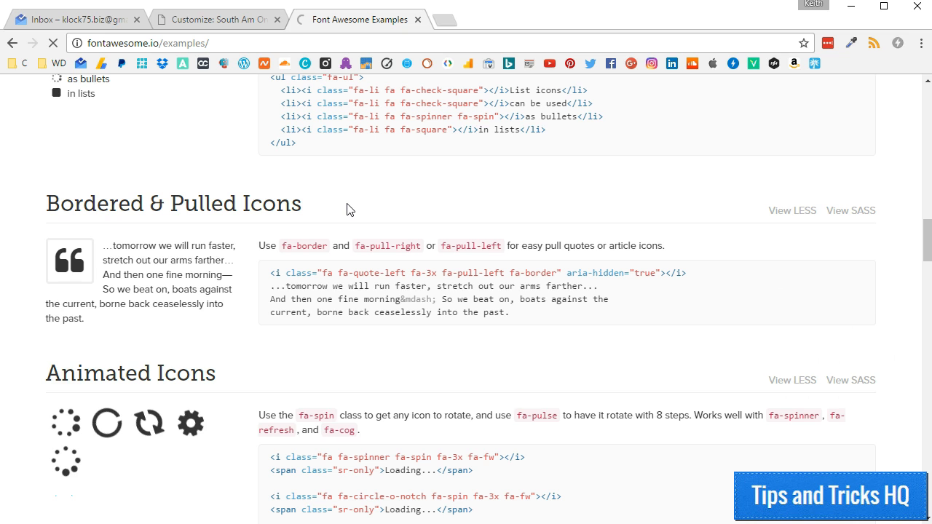
key(ctrl+w)
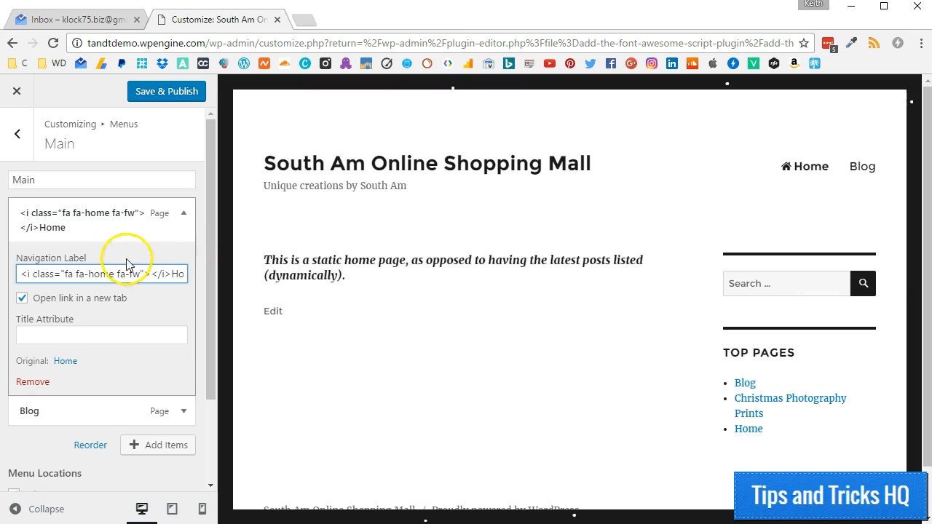
double_click(70, 274)
drag(71, 273, 139, 276)
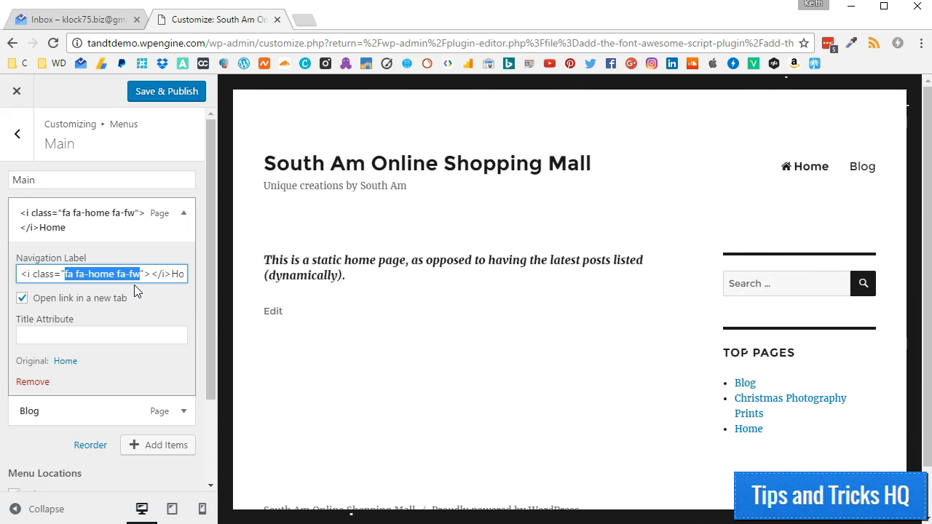
- Insert <i class="fa fa-spinner fa-spin fa-fw"></i> before the Blog item's navigation label text, and save and publish the menu
click(183, 213)
click(197, 258)
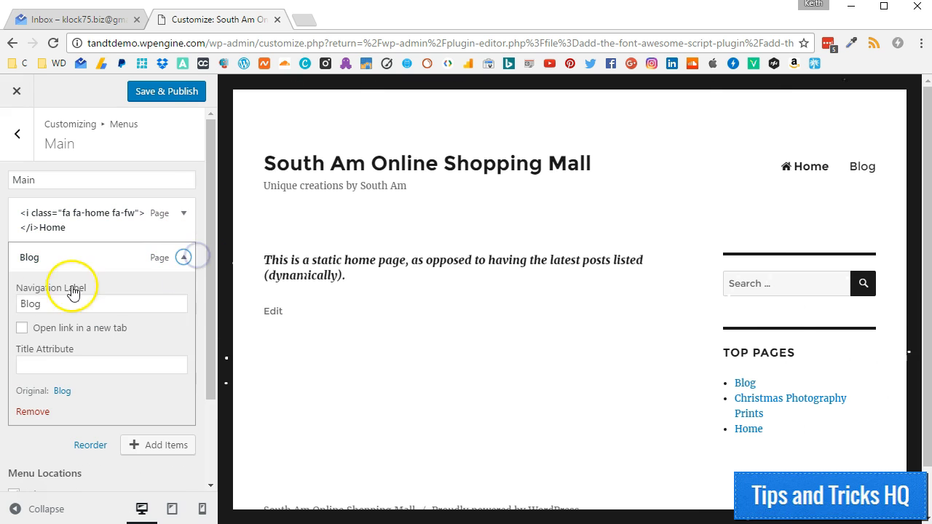
click(22, 302)
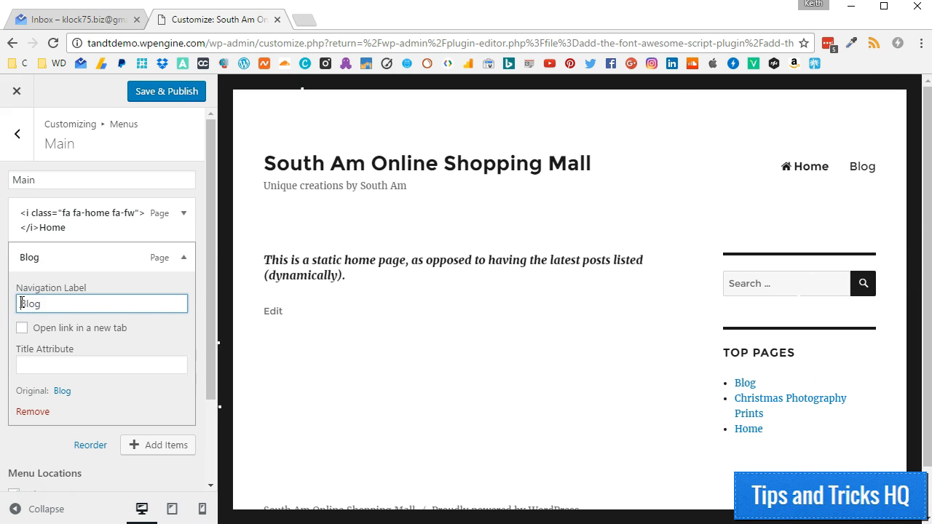
text(<i class="fa fa-spinner fa-spin fa-fw"></i>)
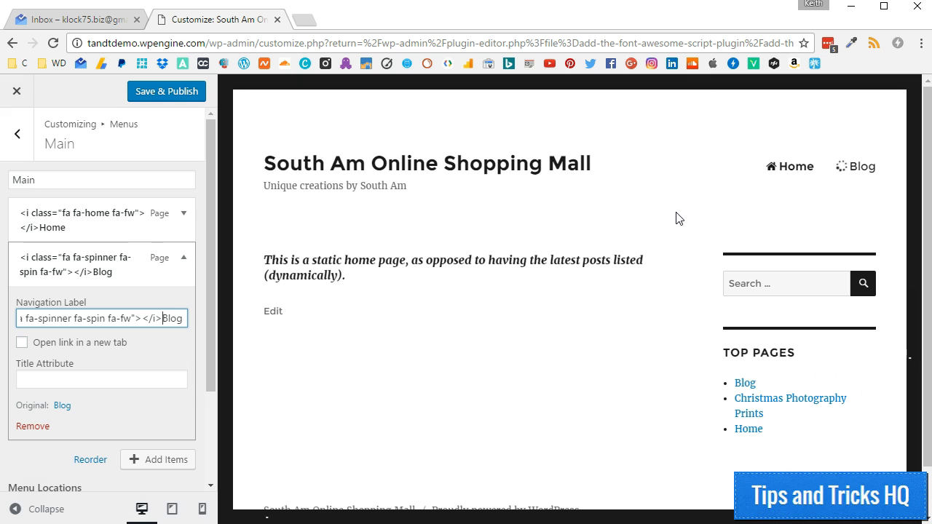
key(Home)
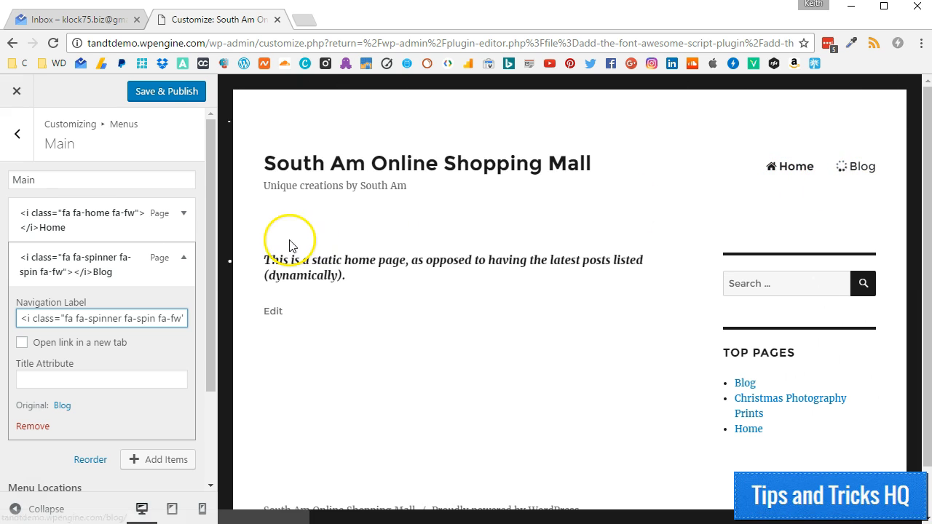
click(166, 92)
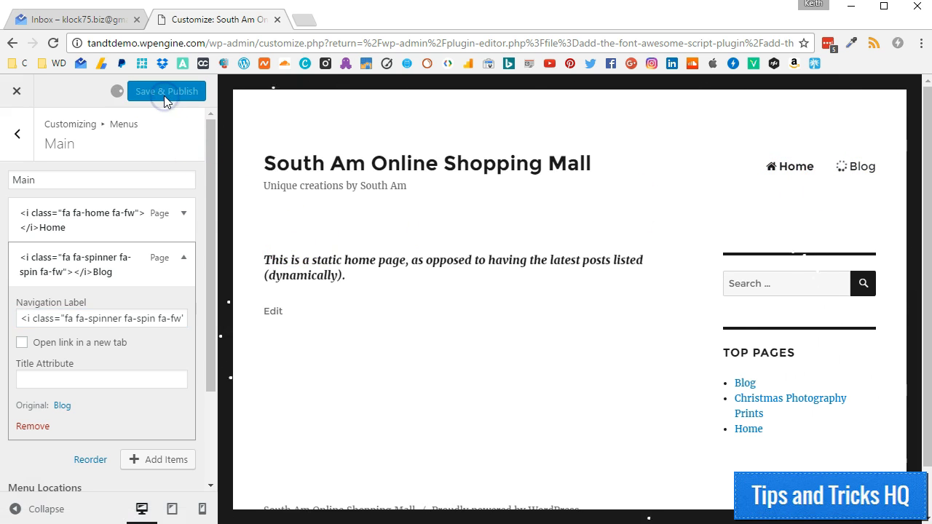